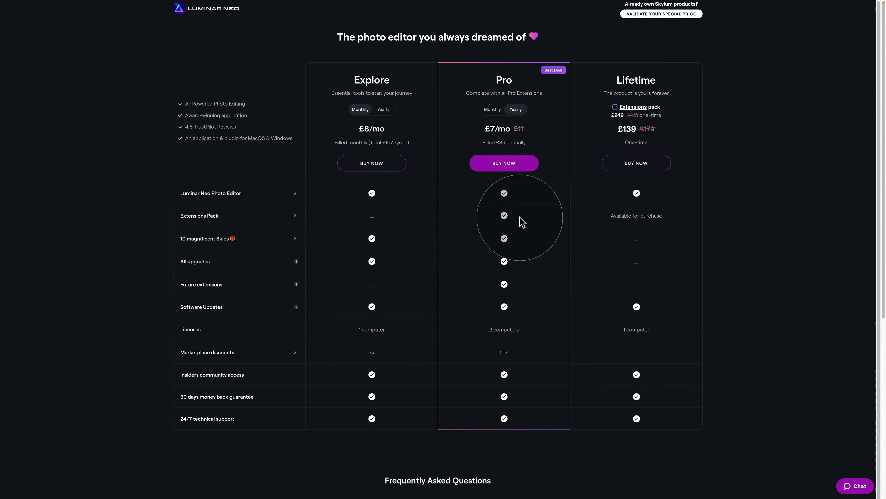
Compare yearly and monthly prices, leaving Explore at £8/mo and Pro at £11/mo monthly
click(382, 110)
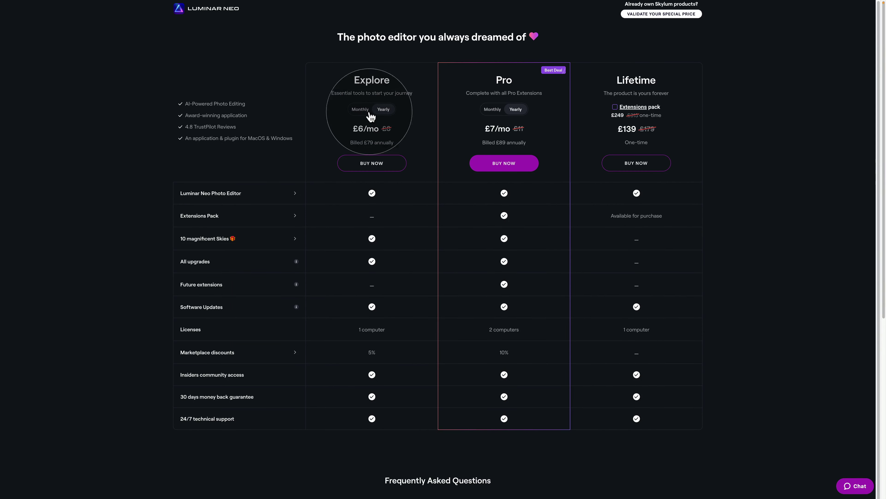
click(360, 111)
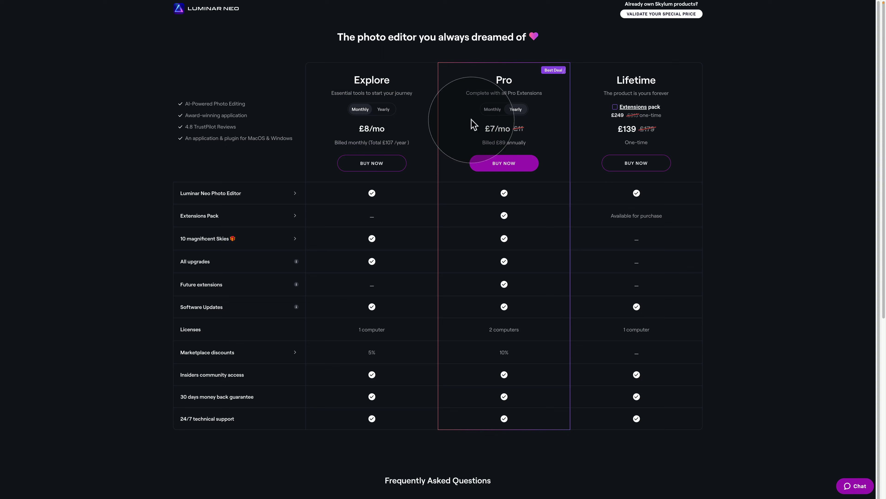
click(488, 112)
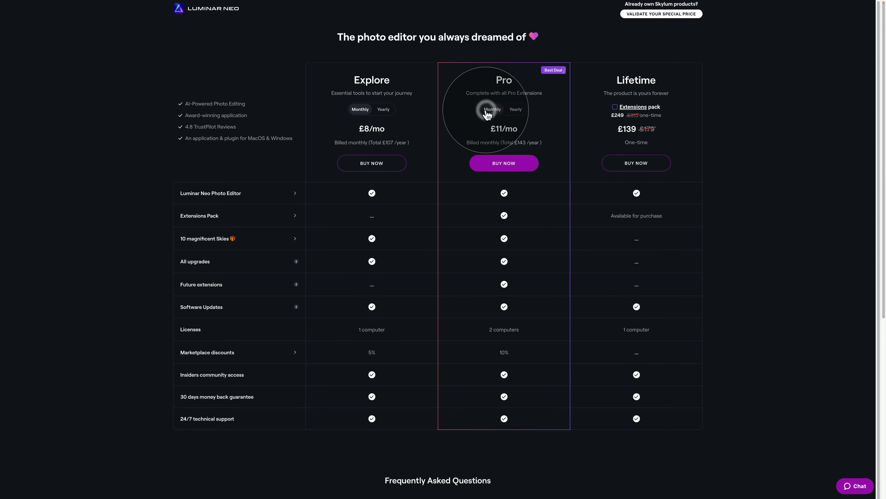
click(515, 110)
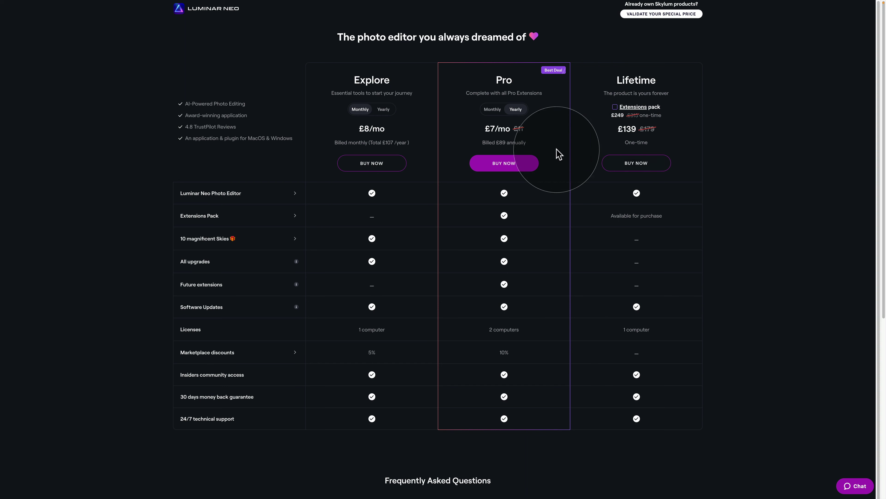
click(493, 111)
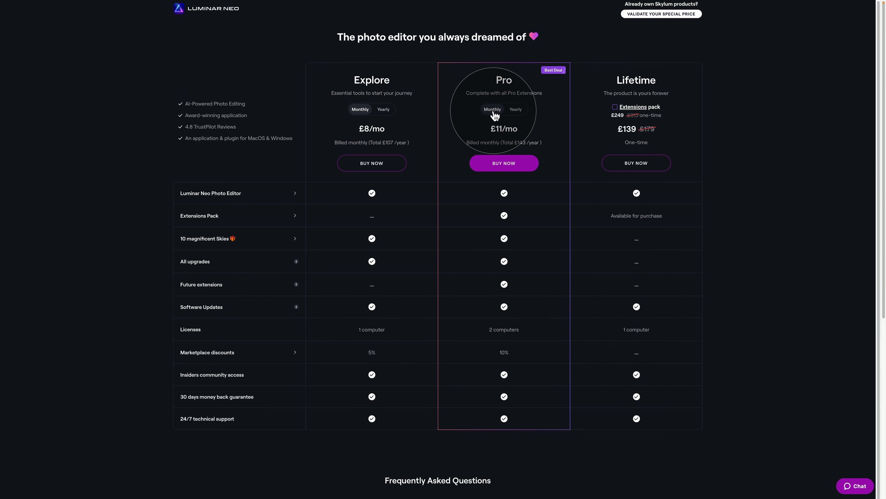
Start buying the monthly Pro plan and apply the coupon code CP30
click(508, 167)
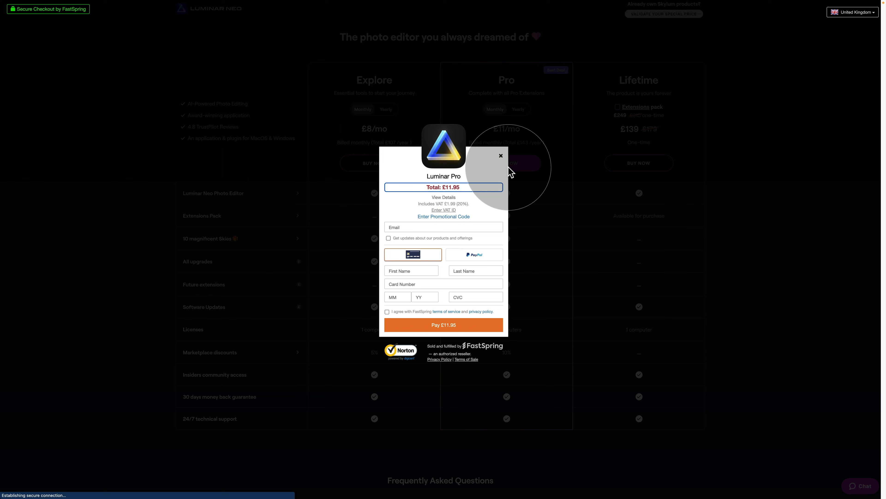
click(456, 216)
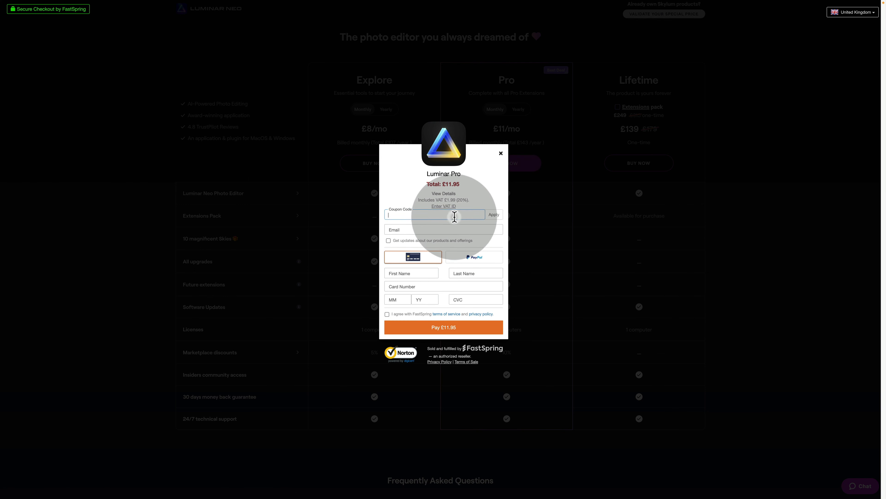
text(CP)
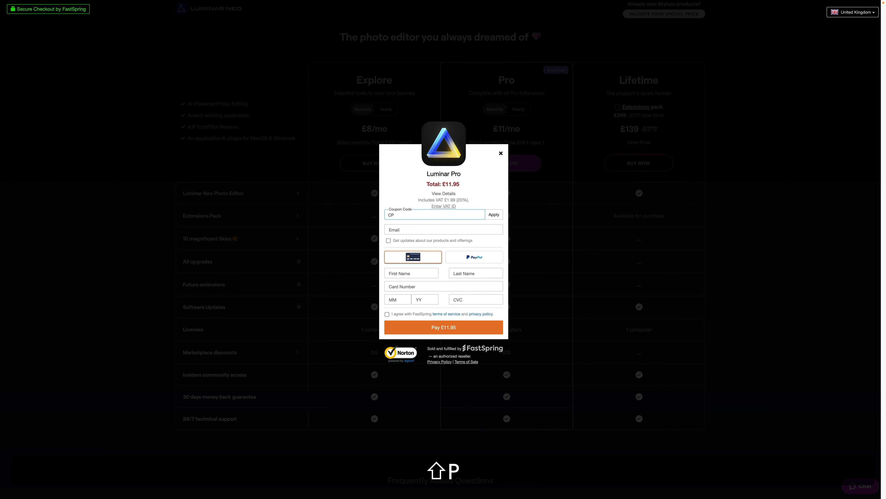
text(30)
click(494, 214)
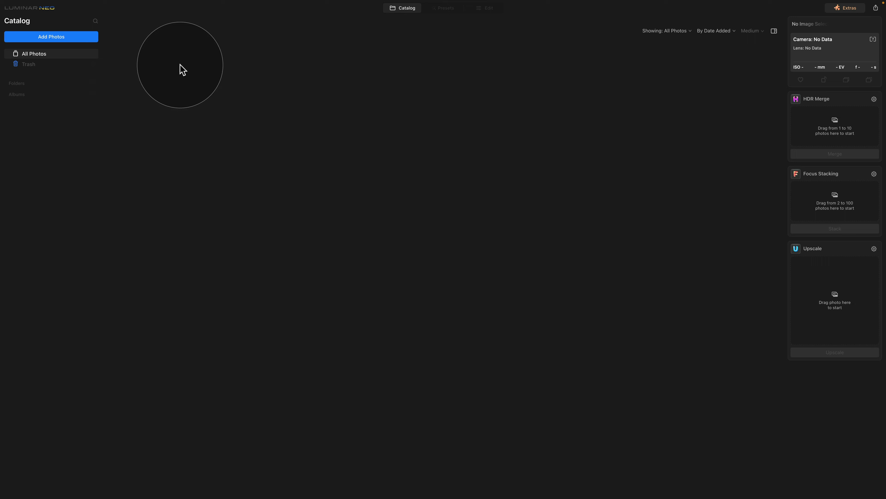
Import 01 - Ready for Edit.dng into the empty catalog
click(61, 41)
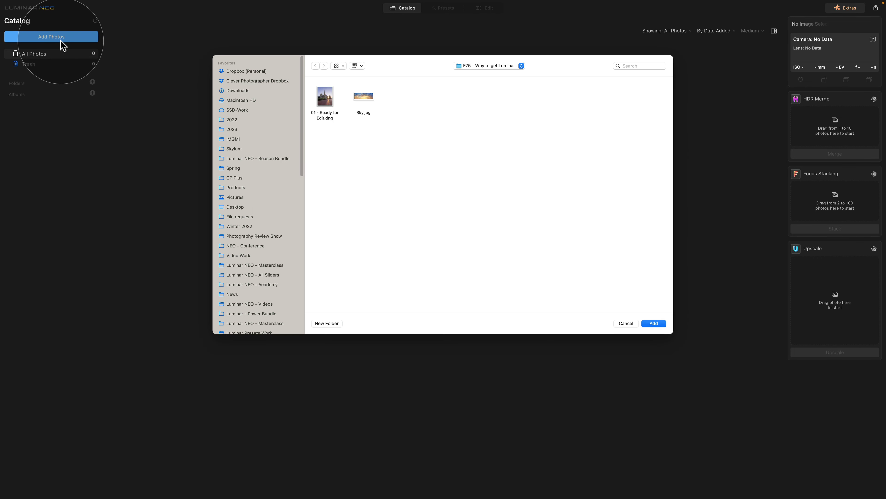
click(322, 94)
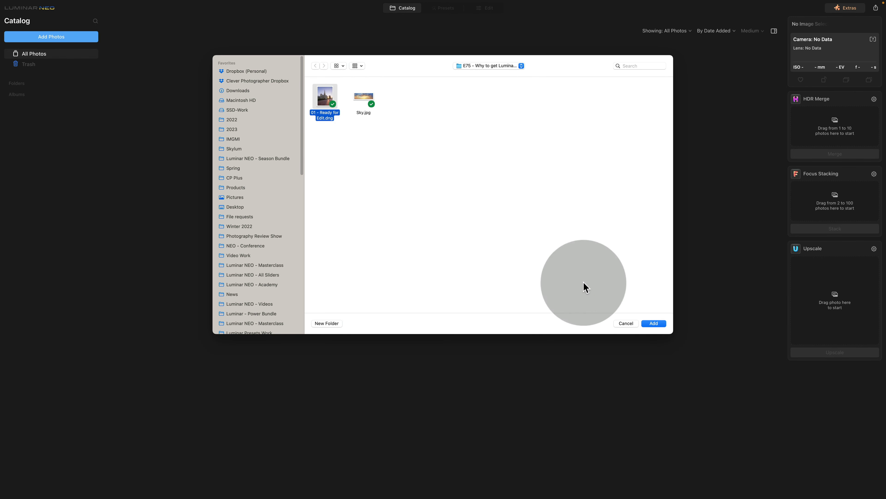
click(655, 324)
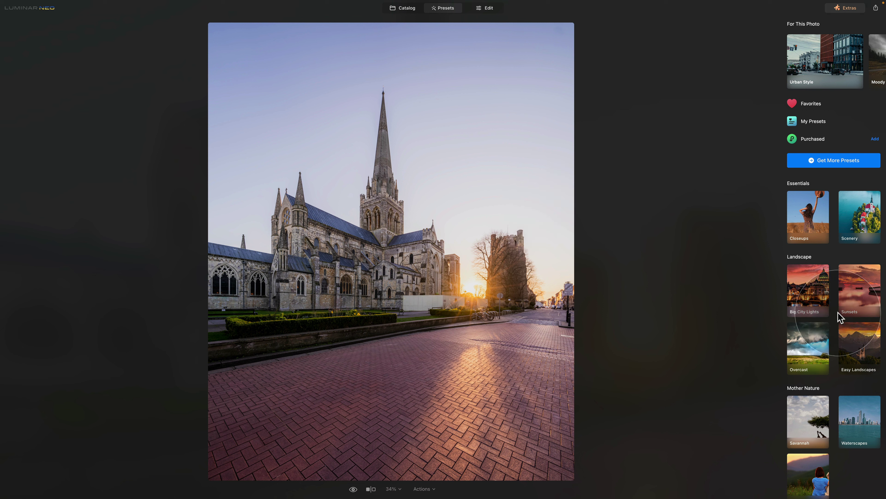
click(853, 337)
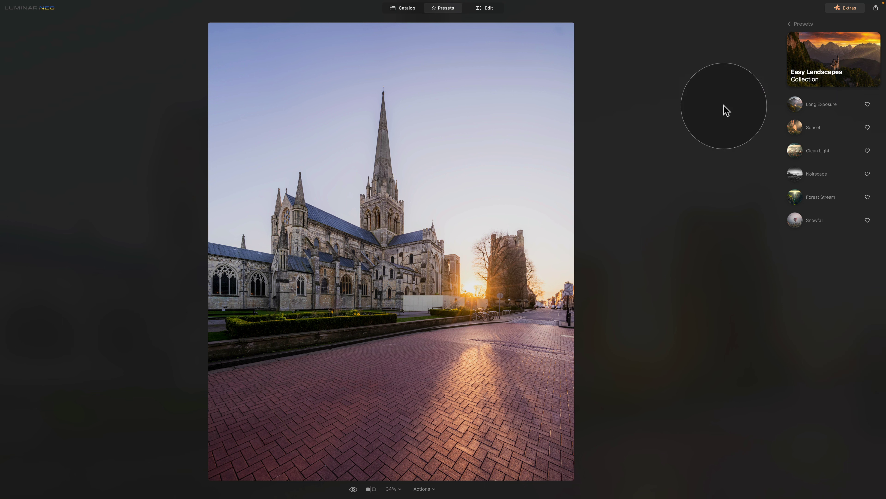
click(802, 99)
click(805, 132)
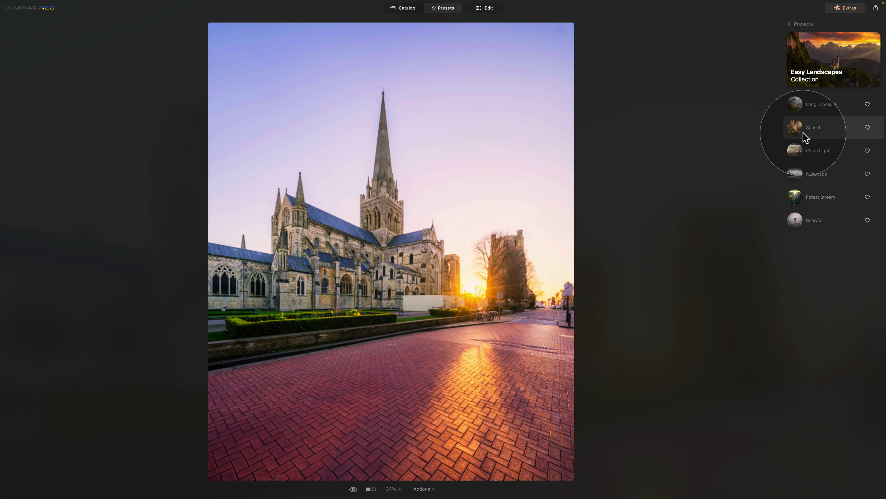
click(806, 153)
click(806, 176)
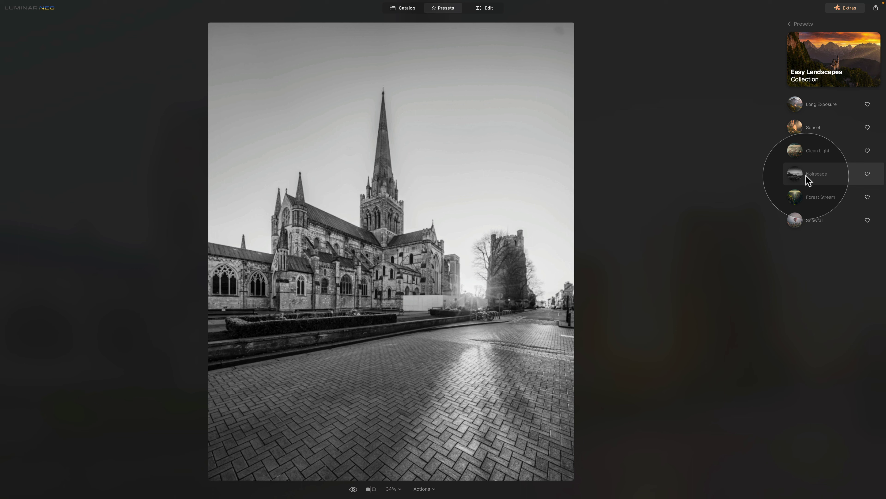
click(805, 196)
click(804, 220)
click(805, 199)
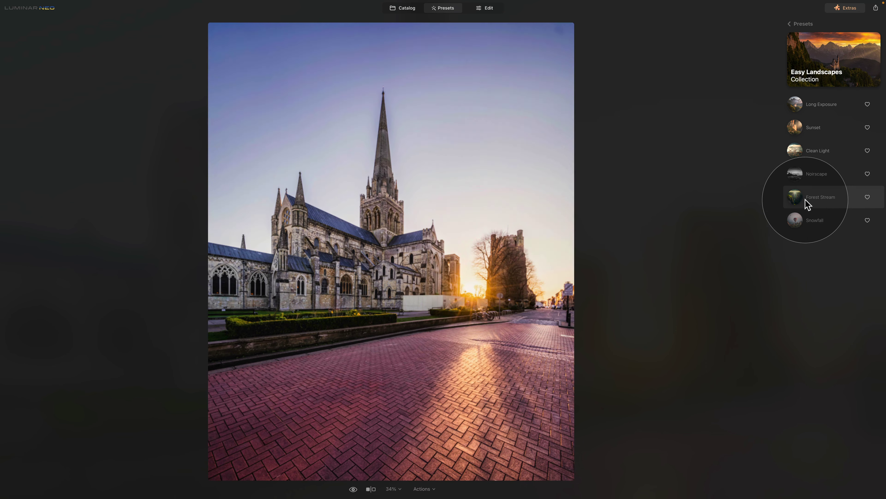
click(804, 173)
click(810, 139)
click(810, 131)
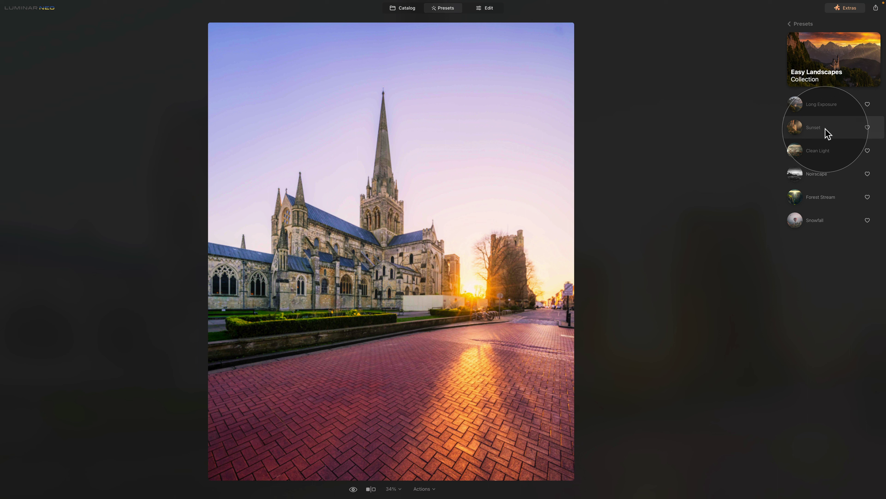
click(832, 129)
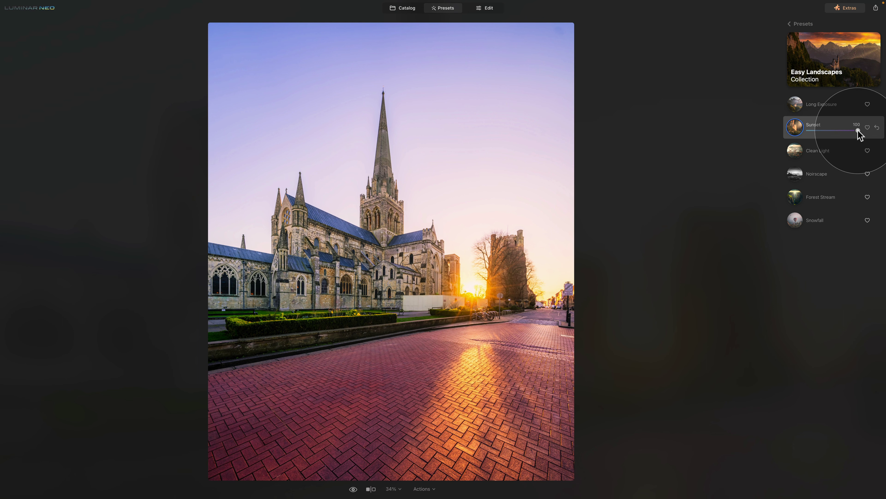
drag(858, 131, 836, 132)
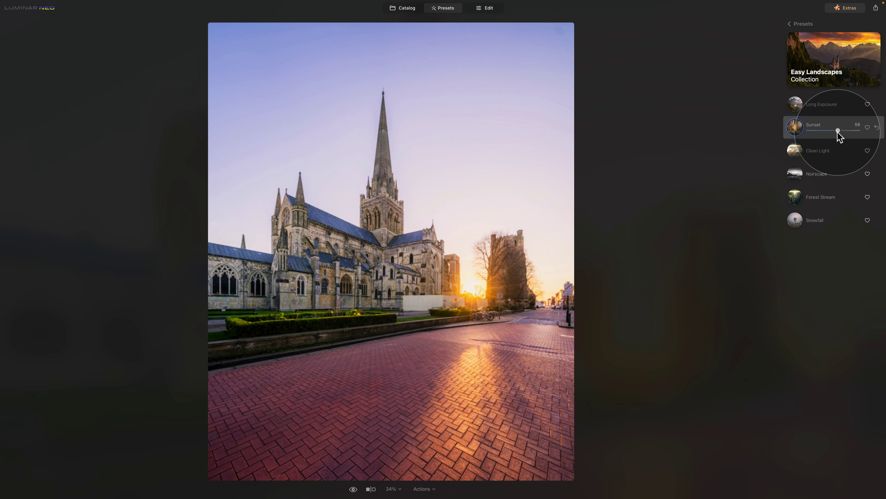
drag(837, 132, 842, 133)
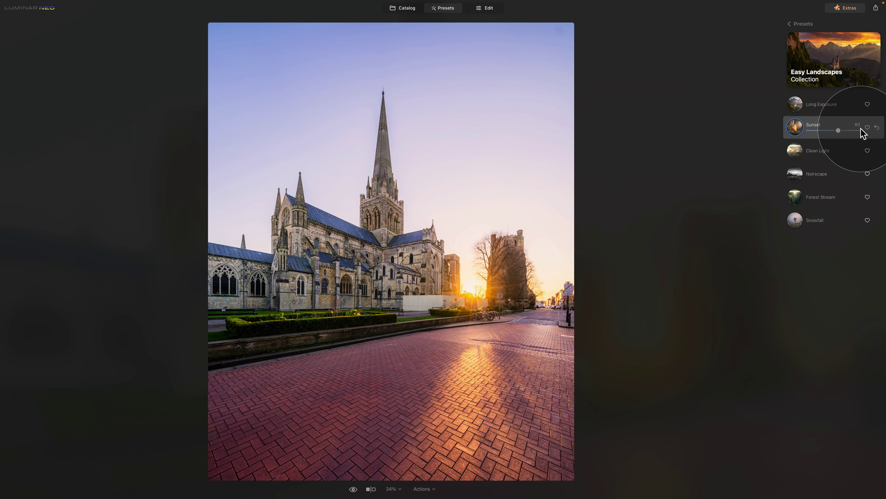
click(877, 127)
click(789, 22)
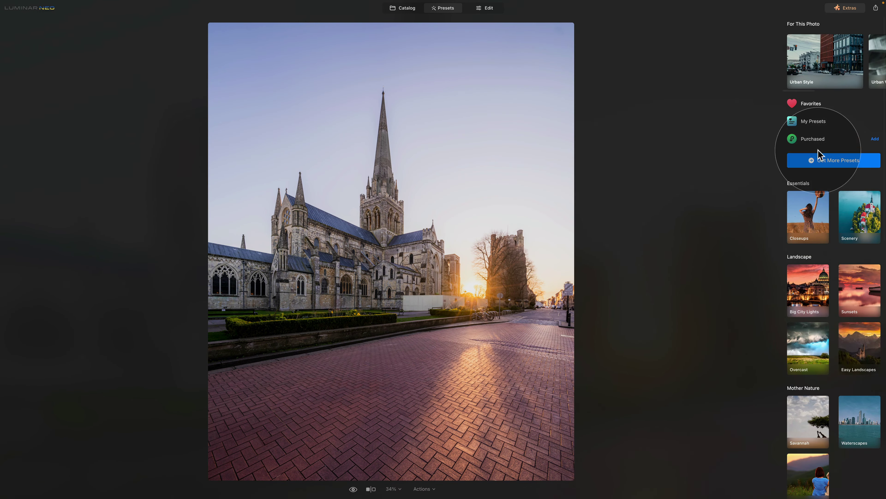
Apply the 02 - Natural RAW preset from My Presets to the cathedral photo
click(813, 121)
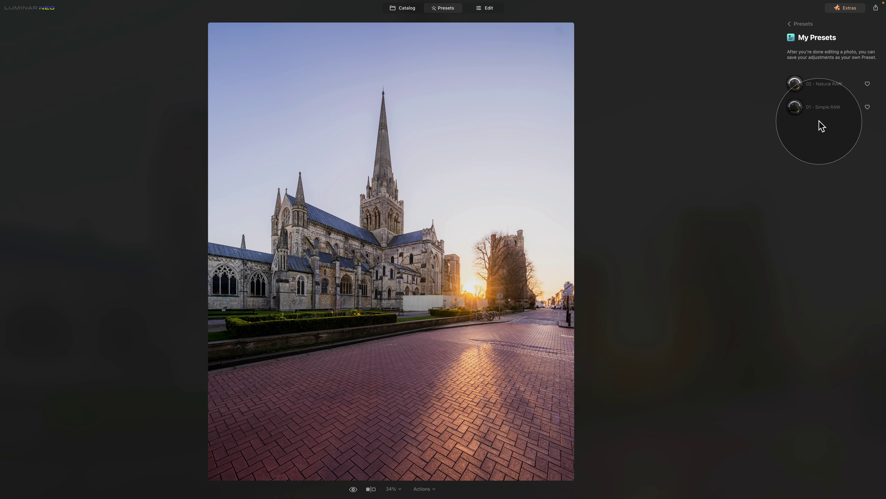
click(824, 86)
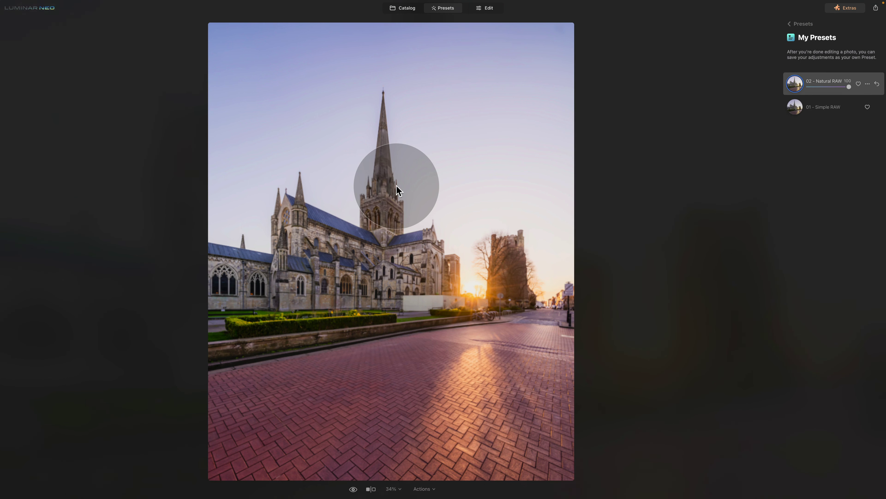
Switch to the Edit workspace and bring the Creative tools into view
click(481, 11)
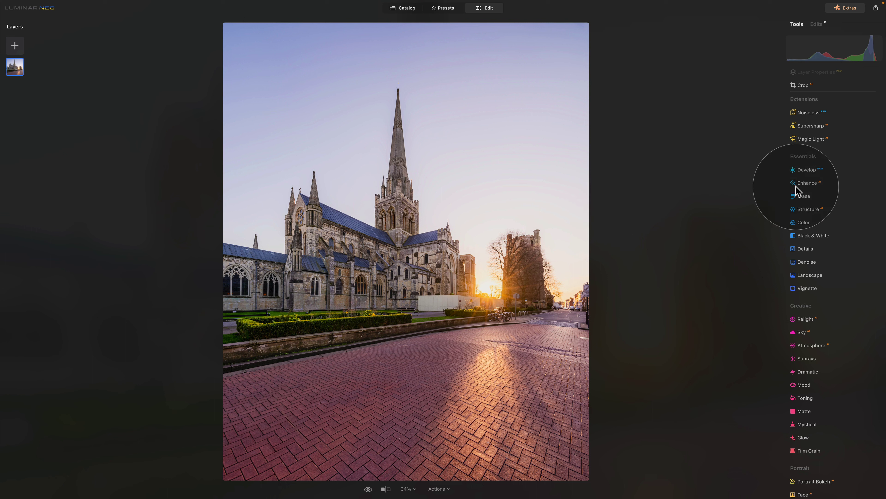
scroll(814, 191, down, 3)
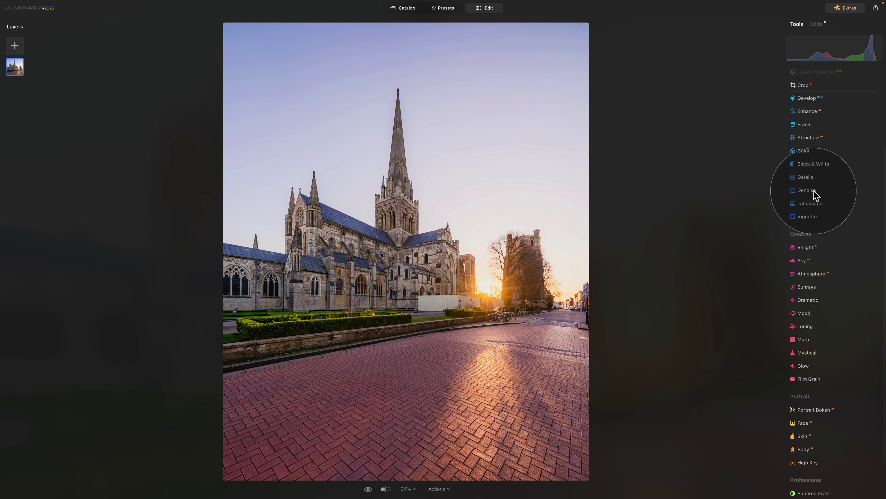
scroll(814, 193, down, 1)
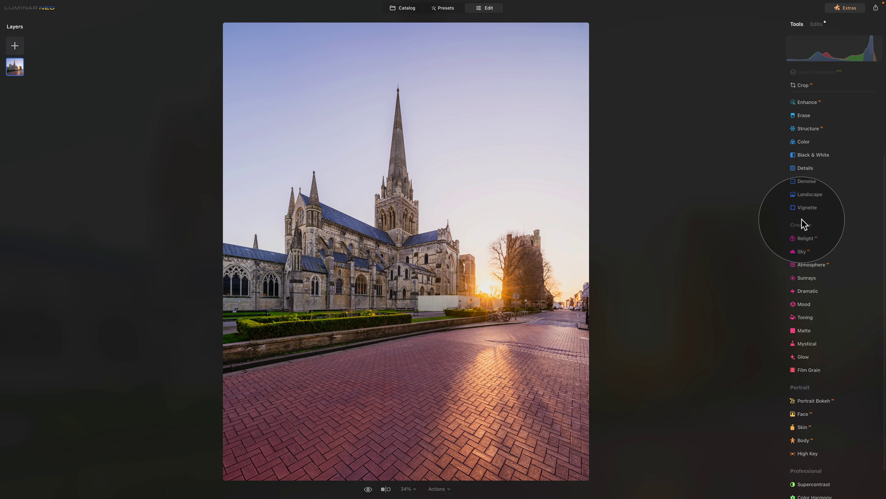
Replace the sky with 03 - Sunset - 8 from the Sky tool's sunset skies
click(803, 252)
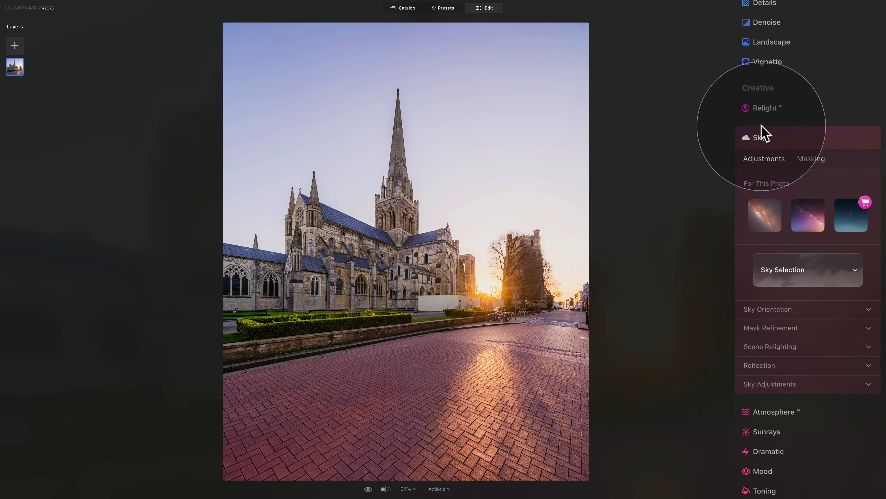
click(778, 267)
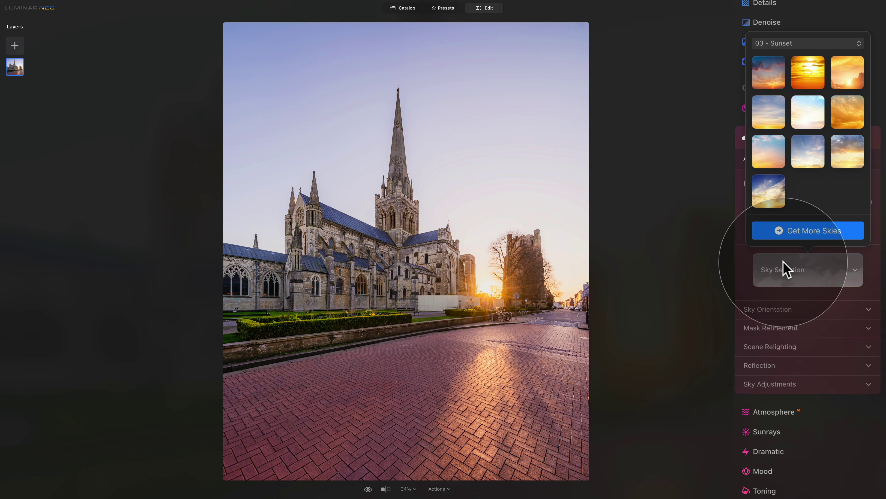
click(844, 156)
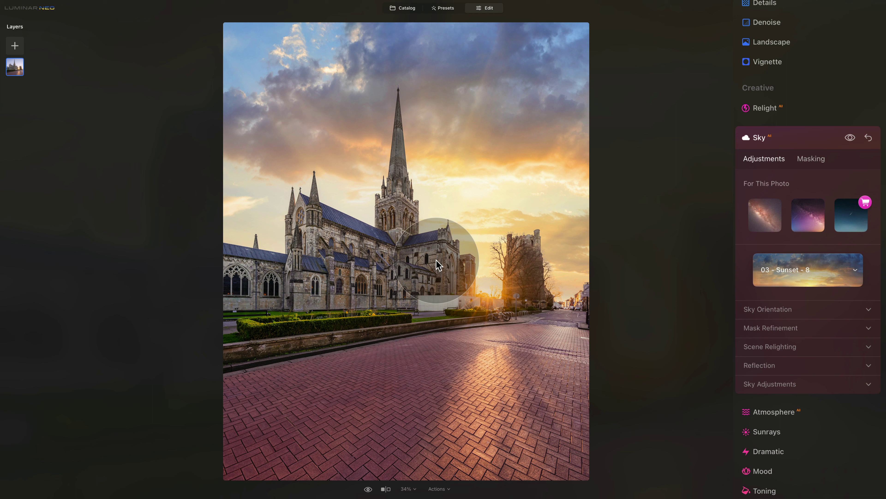
Set sky horizon to -2, vertical position 0, horizontal position 18, and flip it horizontally
scroll(792, 205, down, 1)
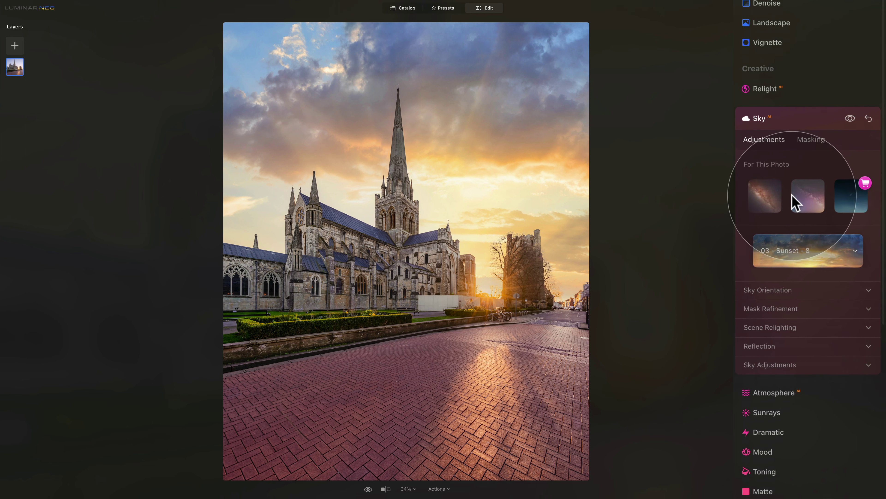
click(801, 287)
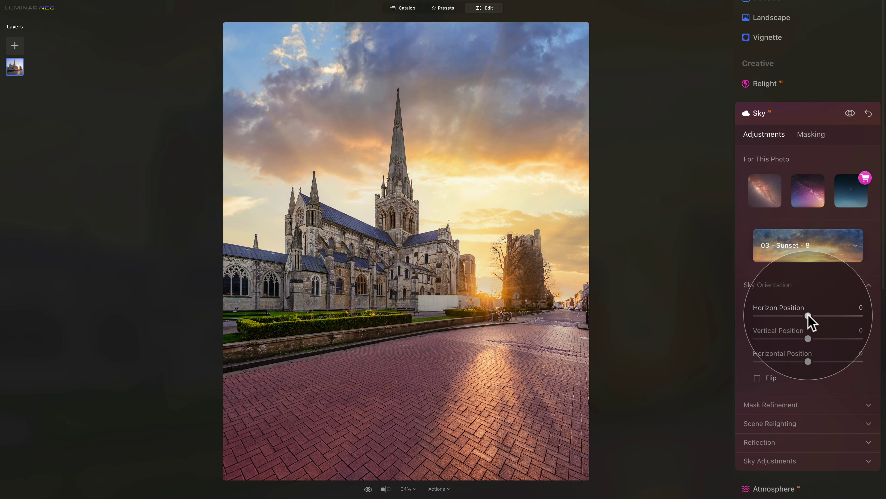
drag(808, 314, 794, 345)
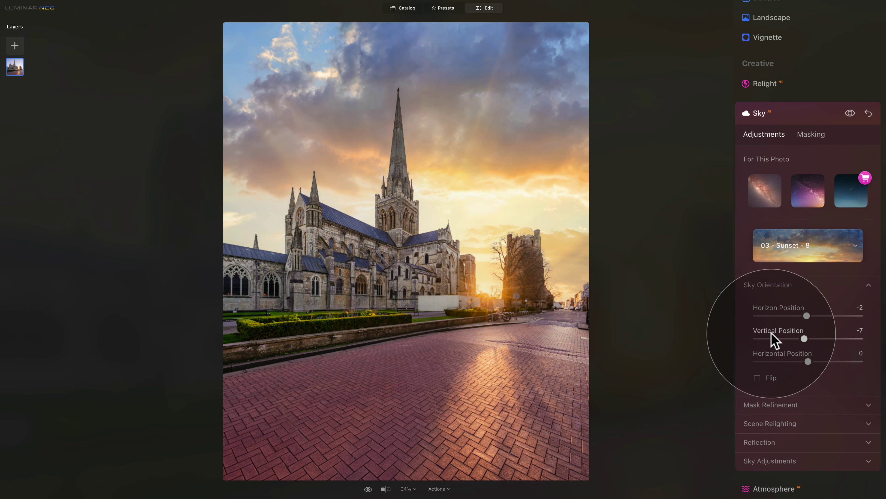
double_click(781, 339)
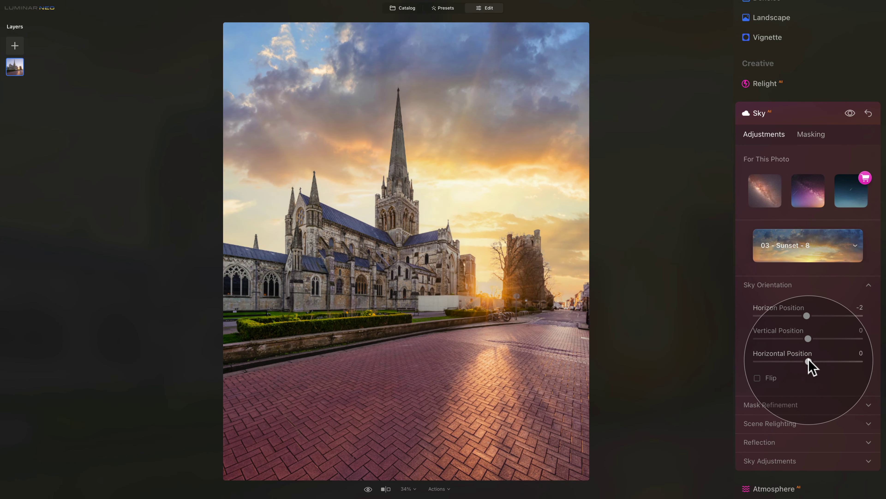
drag(809, 361, 817, 357)
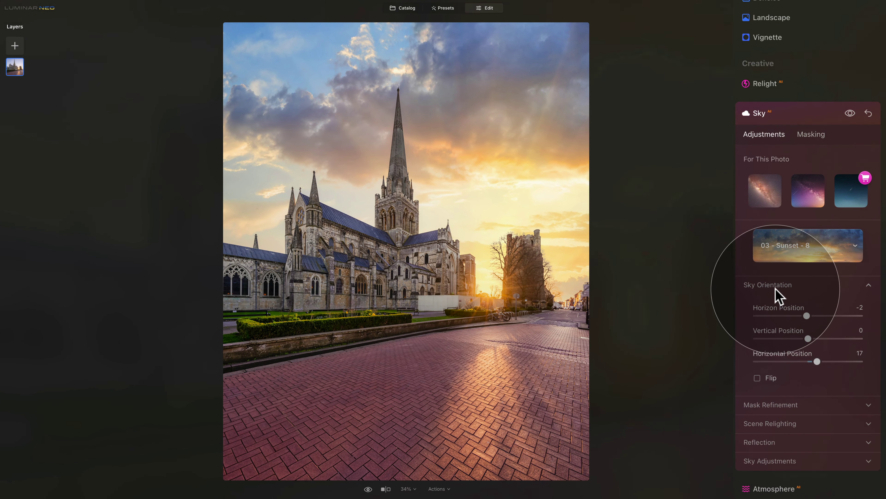
click(772, 379)
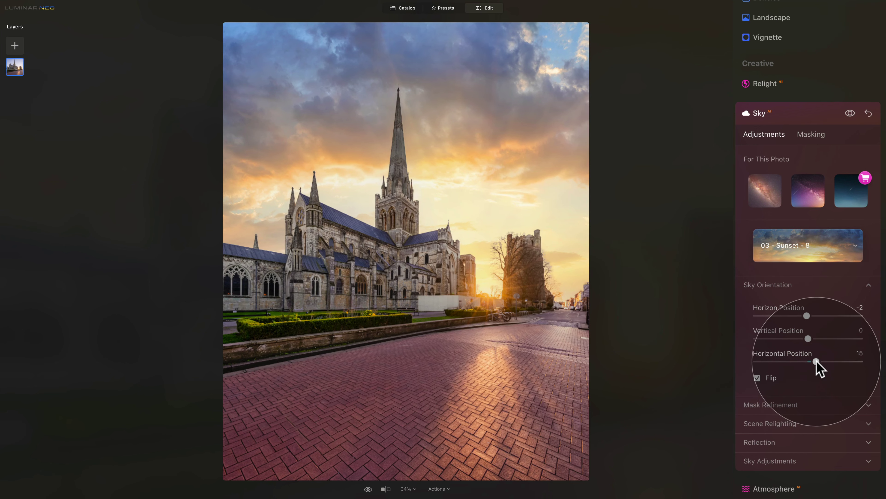
drag(818, 361, 818, 362)
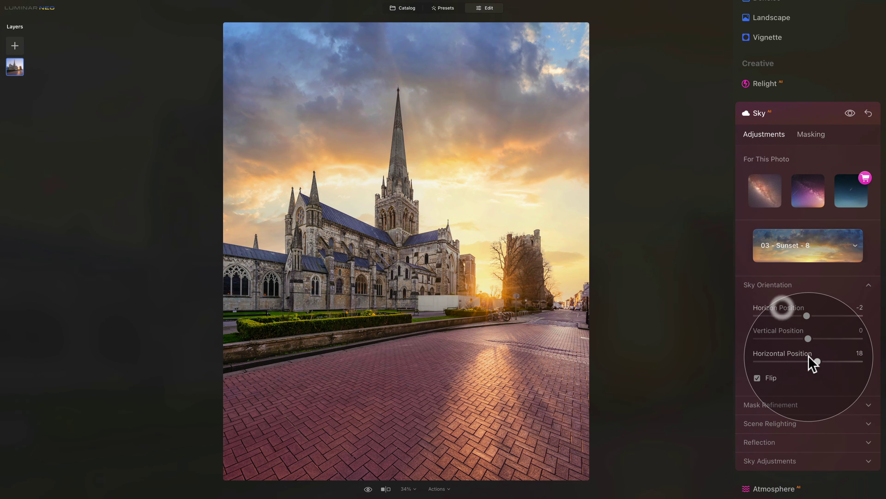
click(765, 285)
scroll(775, 294, down, 2)
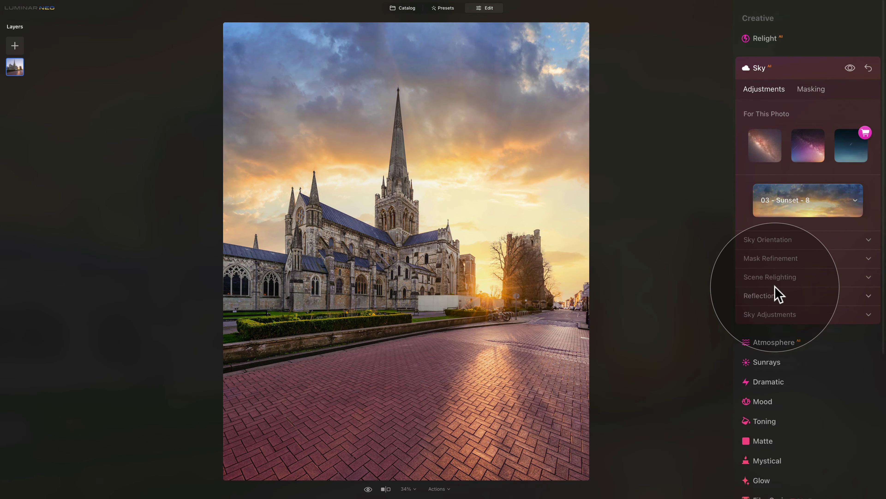
Set Scene Relighting strength to 68 and relight saturation to 45
click(785, 277)
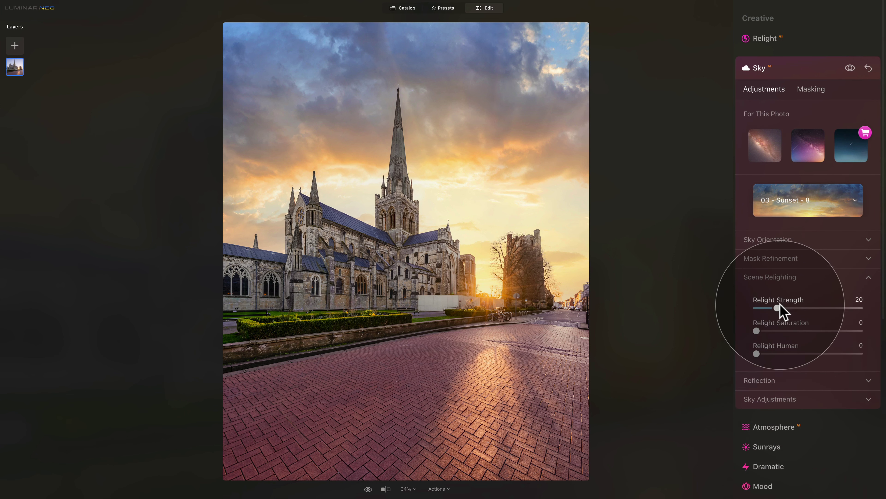
drag(778, 308, 831, 308)
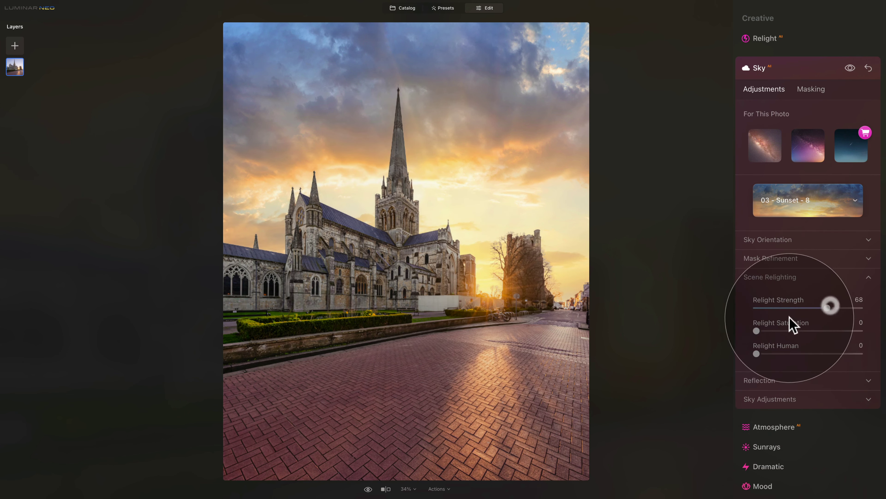
drag(756, 331, 807, 332)
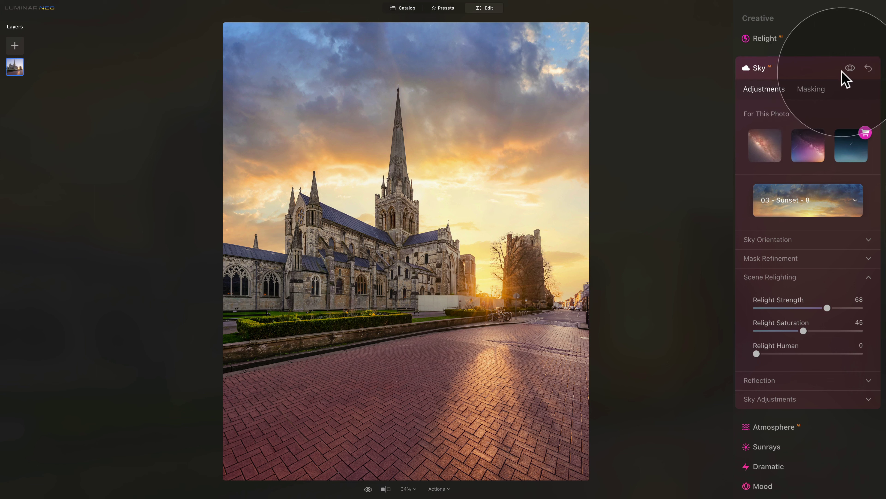
Compare the photo with the sky replacement hidden and shown, then collapse the Sky tool
click(850, 67)
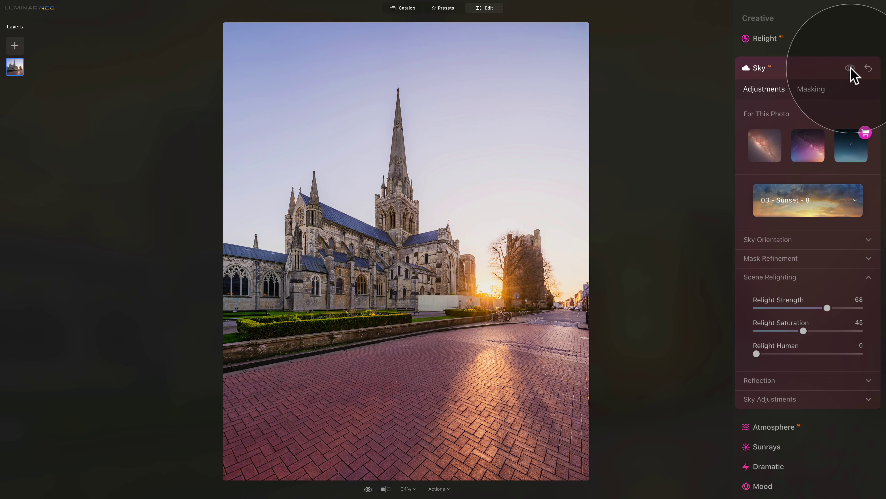
click(851, 68)
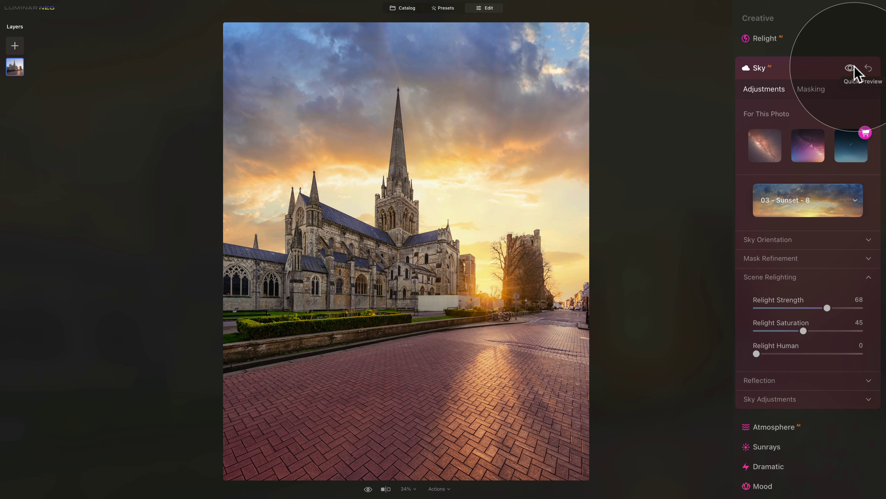
click(789, 70)
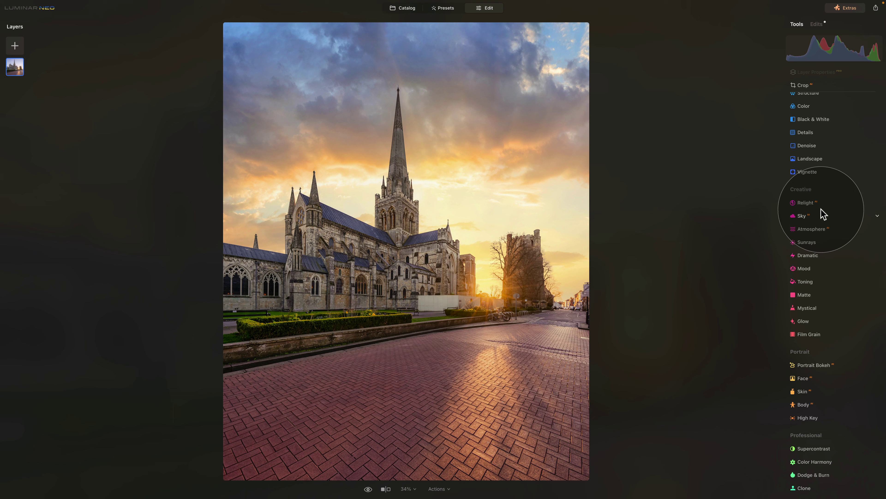
scroll(824, 214, up, 3)
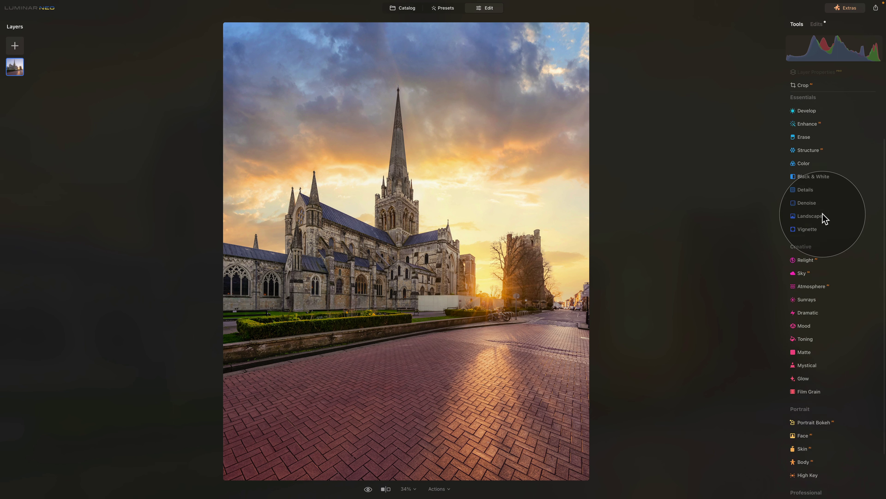
scroll(822, 219, up, 3)
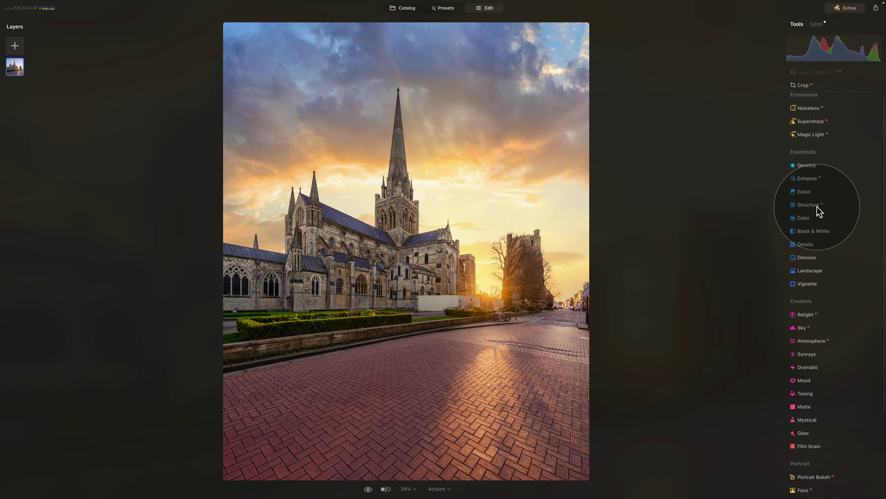
scroll(818, 210, down, 6)
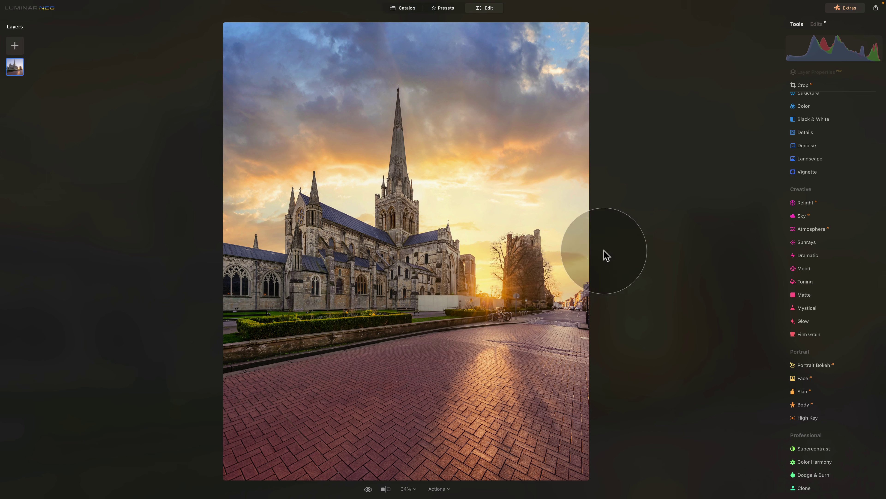
Add sunrays centred on the tree beside the tower, with amount 40 and length 42
click(803, 242)
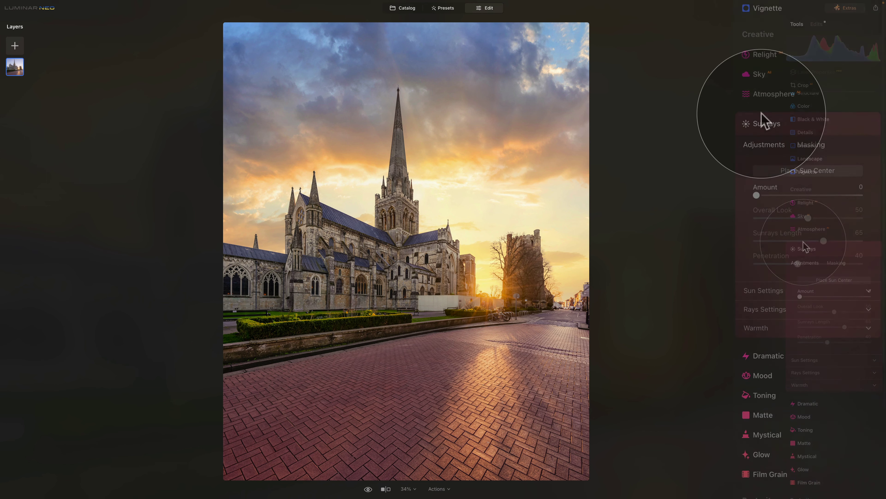
click(834, 280)
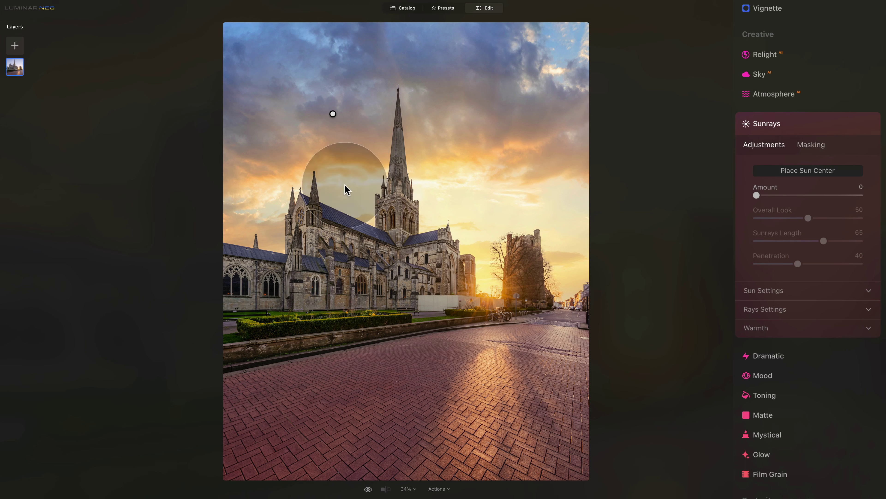
mouse_move(332, 113)
mouse_down()
mouse_move(504, 295)
mouse_move(488, 289)
mouse_up()
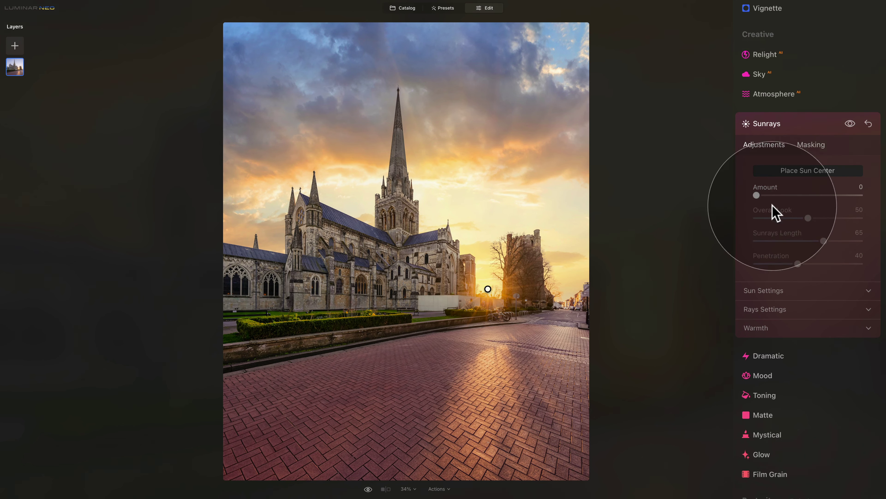
mouse_move(757, 195)
mouse_down()
mouse_move(799, 195)
mouse_move(806, 241)
mouse_move(784, 241)
mouse_move(801, 248)
mouse_up()
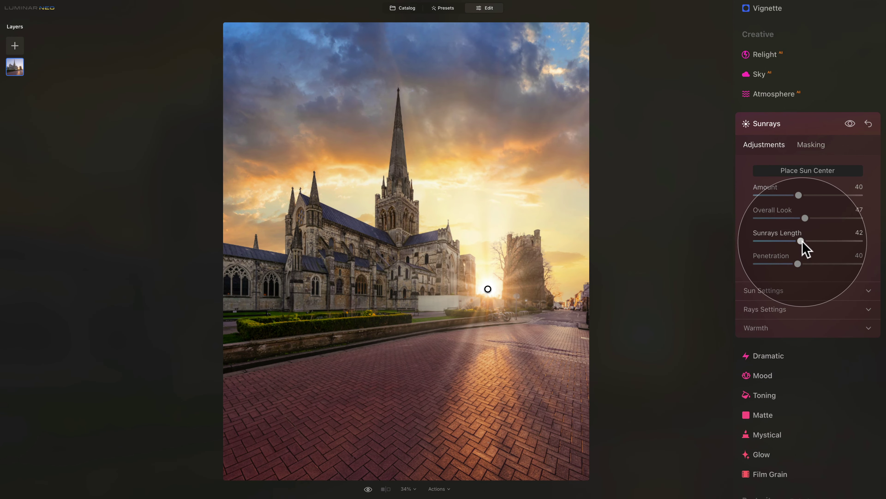
Tune the sunrays: warmth 85, shorter rays, smaller sun radius and glow radius 64
scroll(801, 271, down, 2)
click(790, 264)
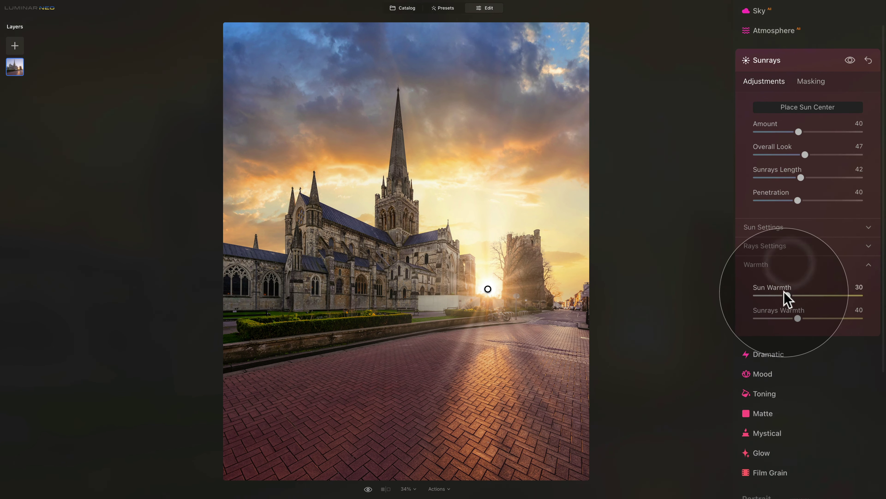
drag(788, 295, 831, 317)
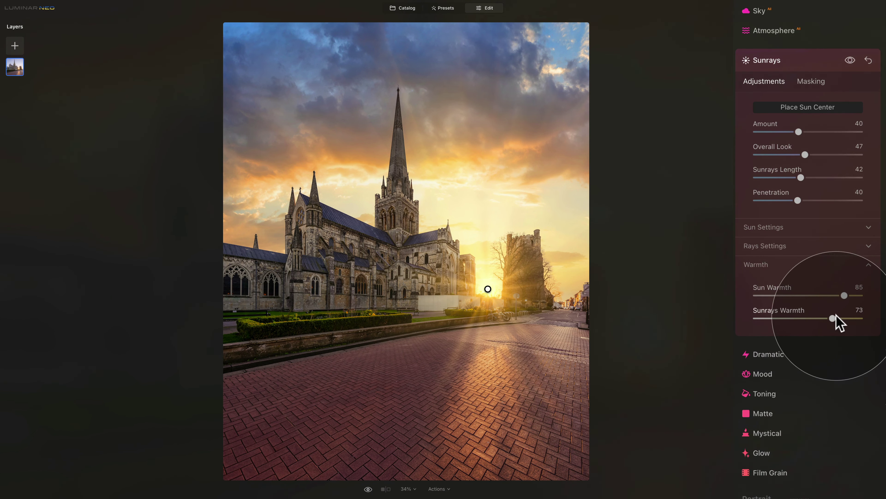
drag(801, 177, 789, 178)
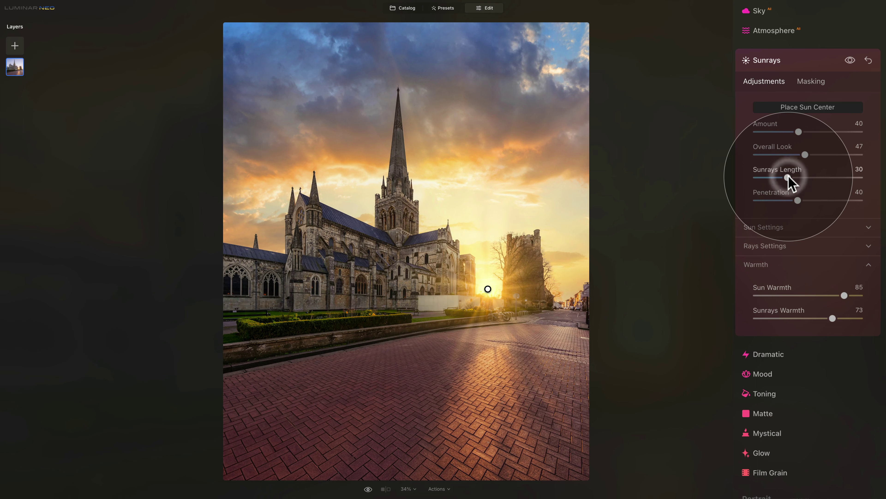
click(787, 229)
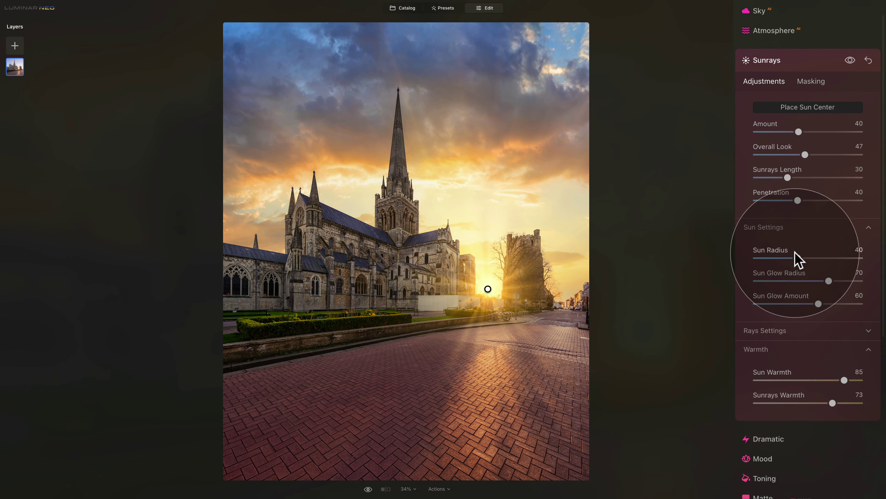
drag(797, 257, 787, 257)
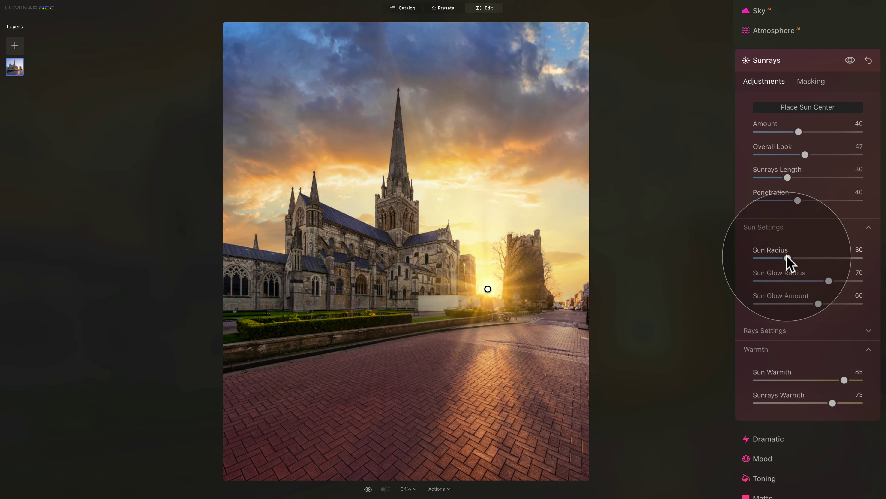
mouse_move(828, 280)
mouse_down()
mouse_move(816, 281)
mouse_move(811, 306)
mouse_move(821, 307)
mouse_move(821, 296)
mouse_up()
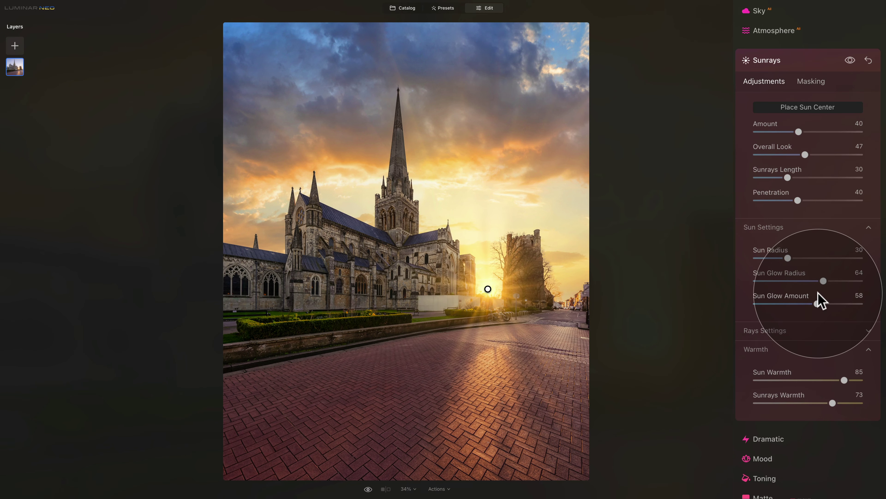
Compare the photo with and without sunrays twice, keep them on, and collapse Sunrays
click(850, 61)
click(850, 61)
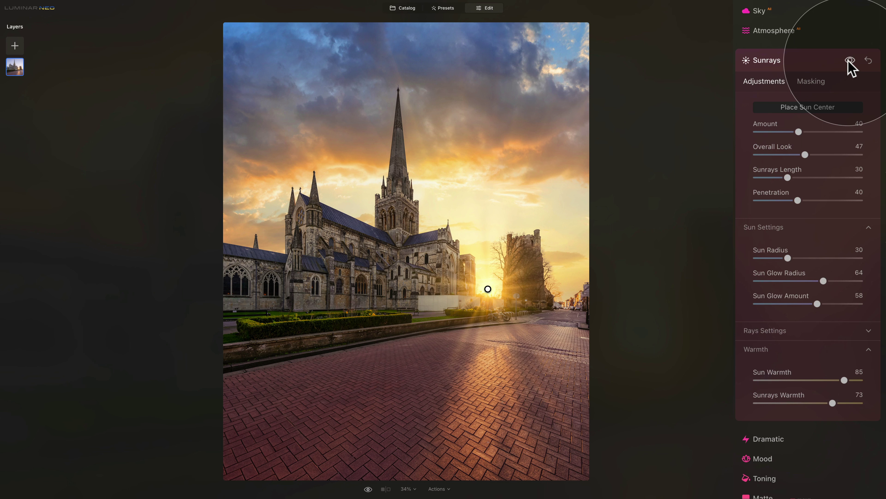
click(849, 61)
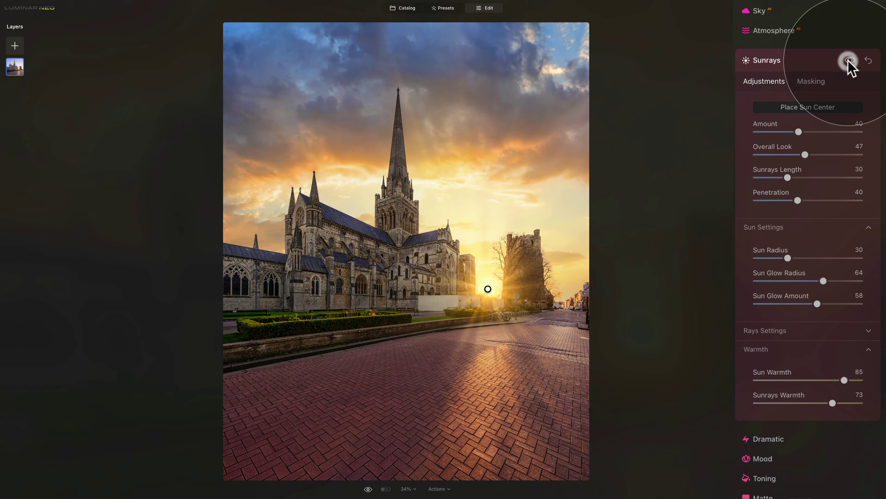
click(850, 61)
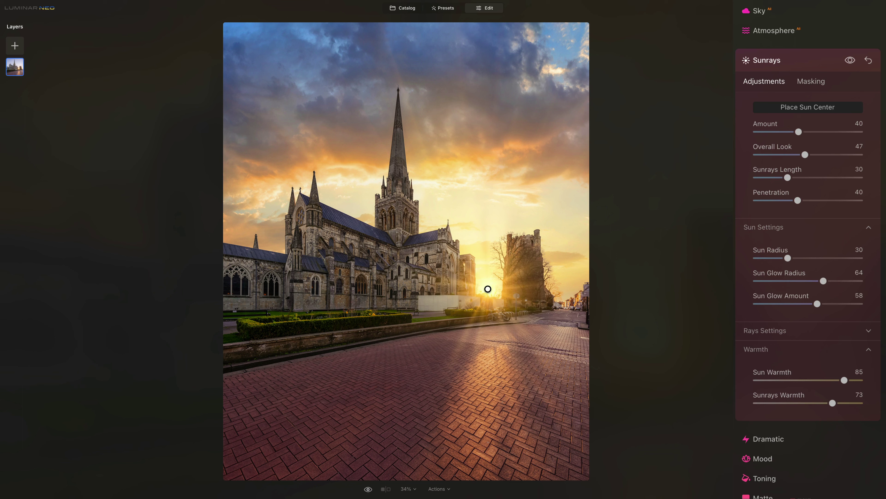
click(791, 62)
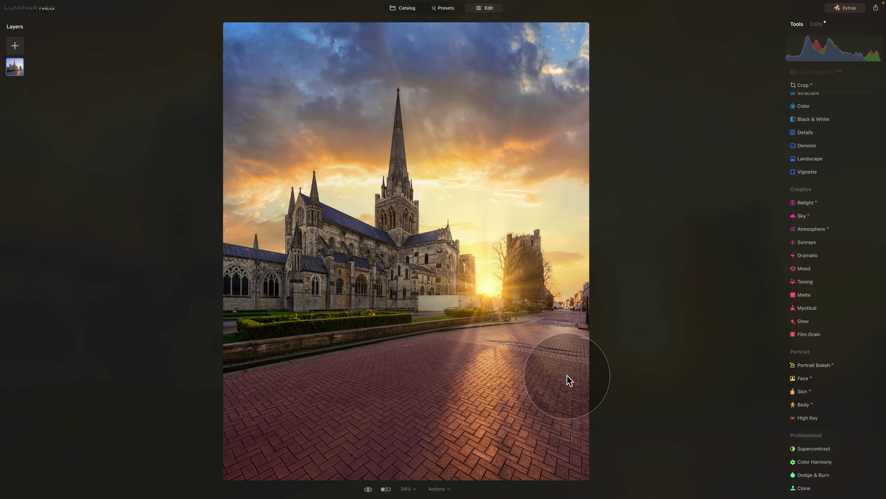
click(369, 489)
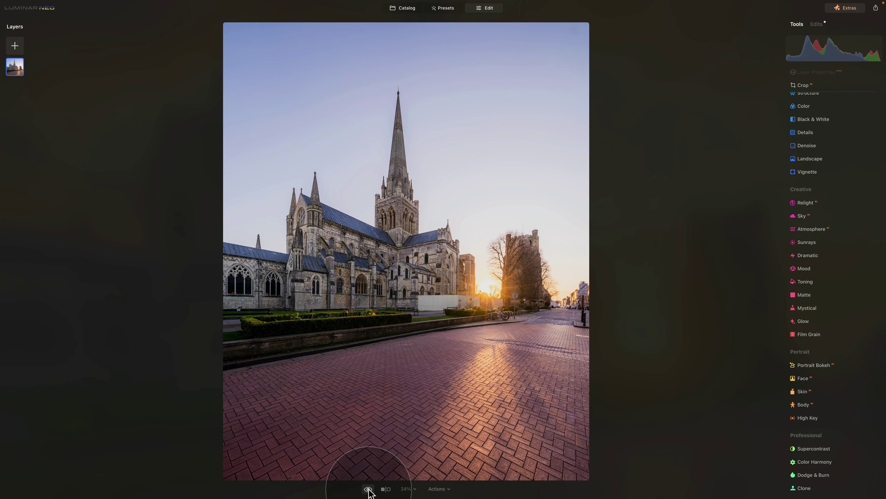
click(368, 489)
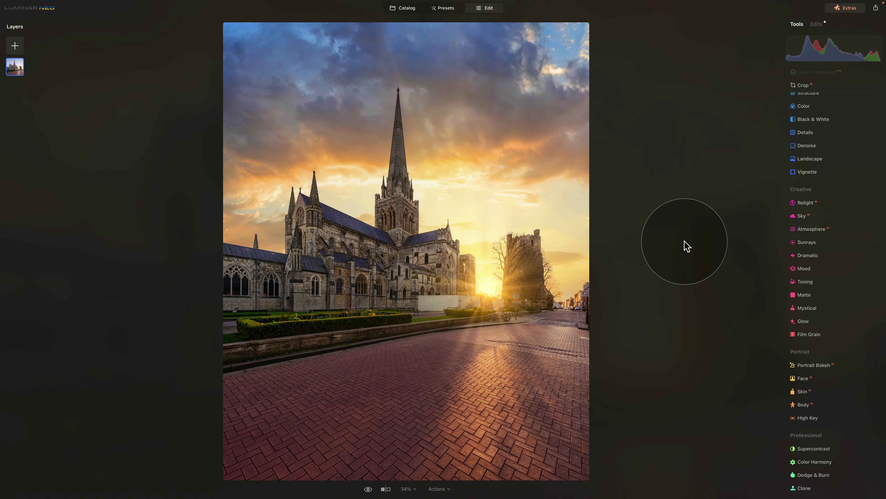
Apply the Cinematic Toning 'Long Beach' LUT in Mood at amount 30, then collapse Mood
click(806, 269)
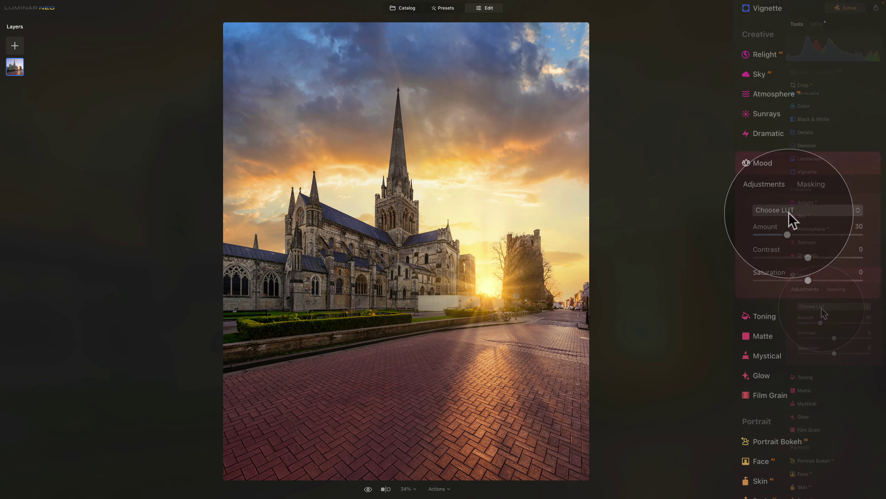
click(803, 211)
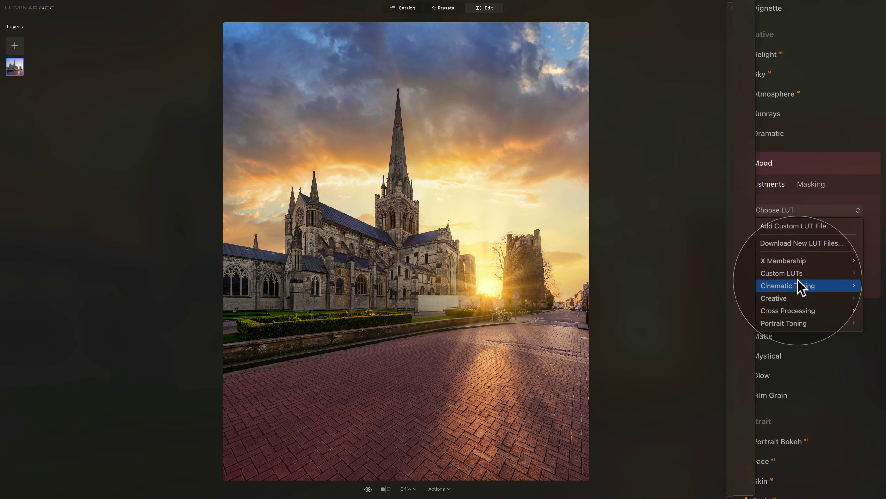
mouse_move(798, 284)
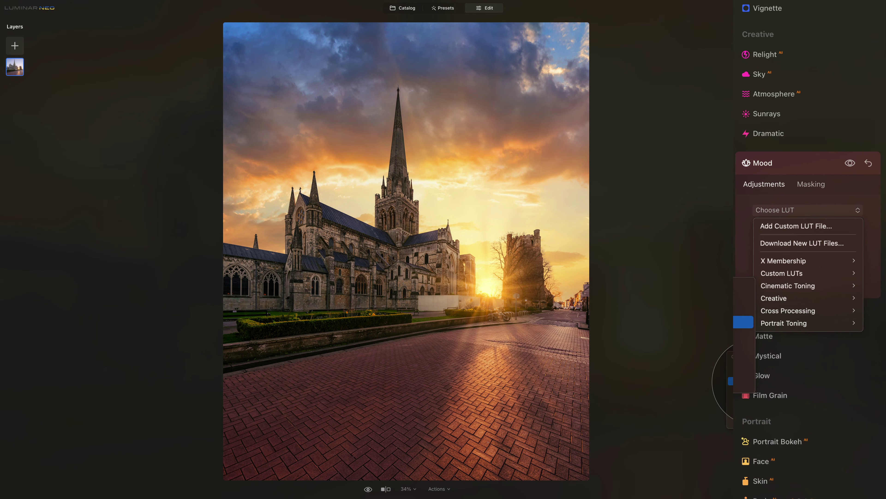
click(744, 322)
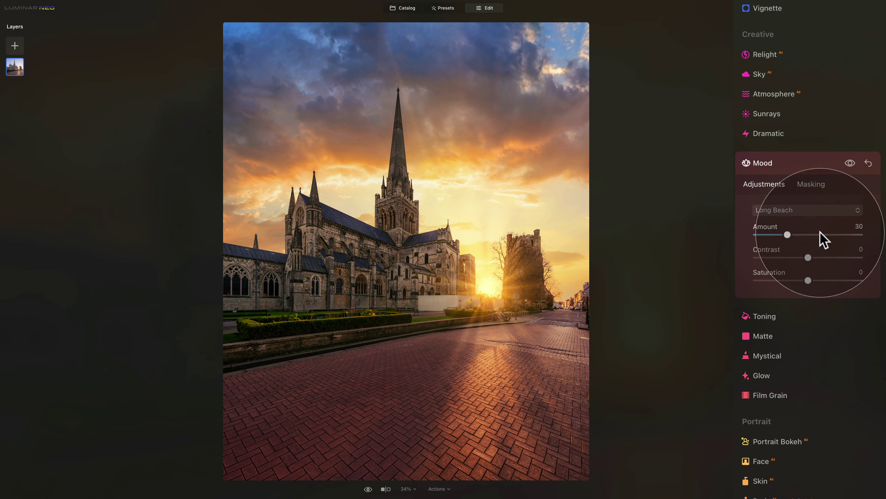
click(803, 170)
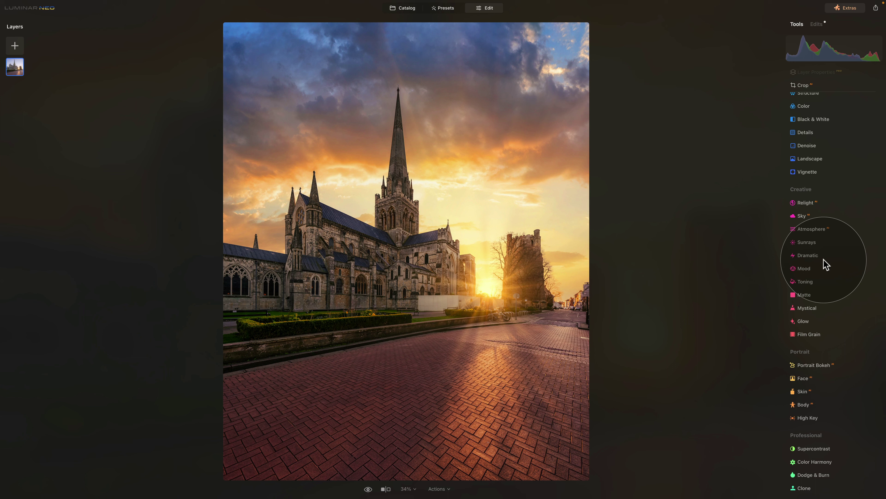
In Color, set Remove Color Cast to 23 and Saturation to -10
scroll(825, 265, up, 5)
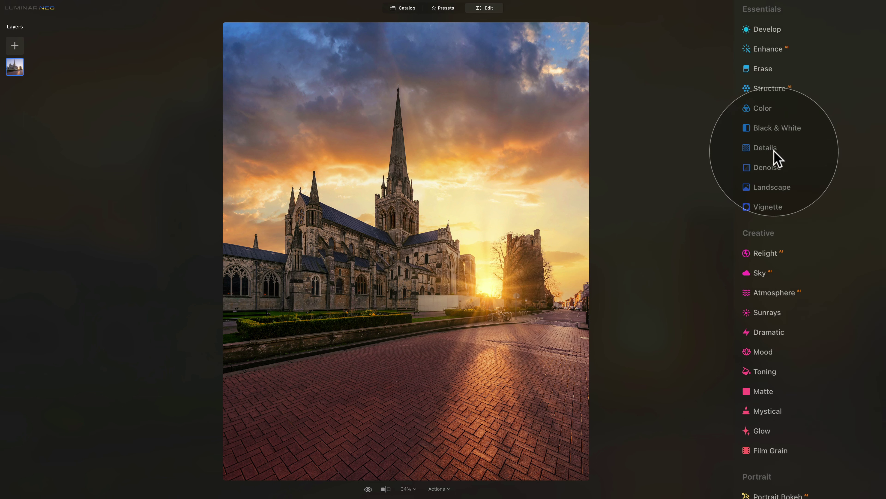
click(767, 109)
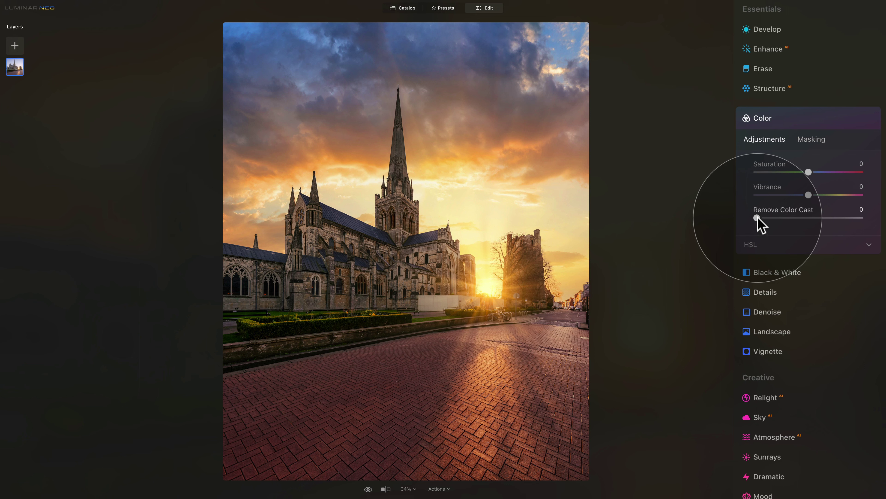
drag(761, 217, 781, 218)
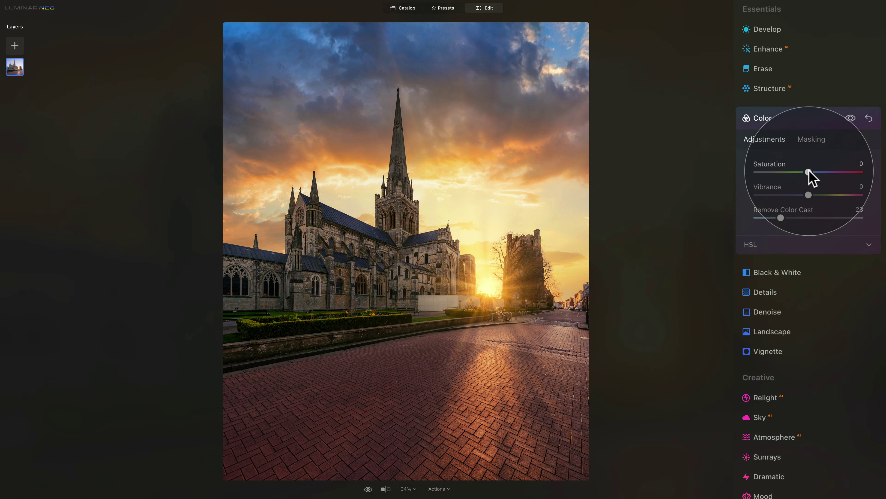
drag(808, 172, 803, 172)
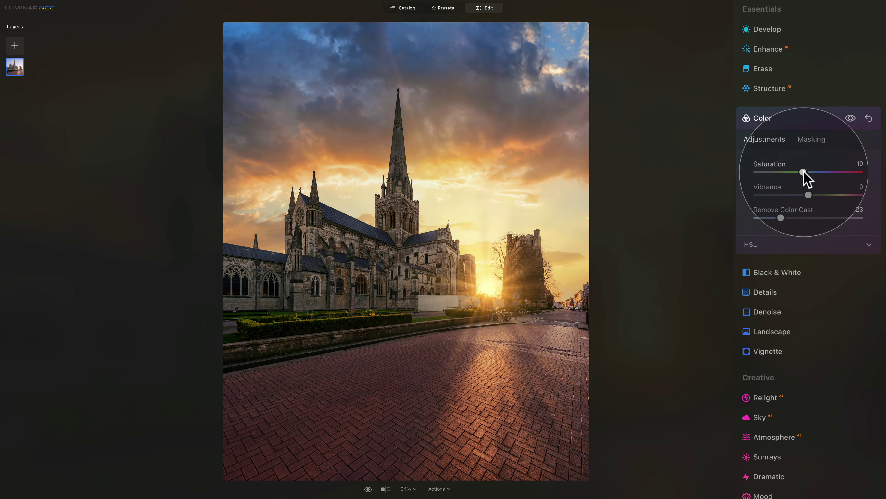
click(794, 122)
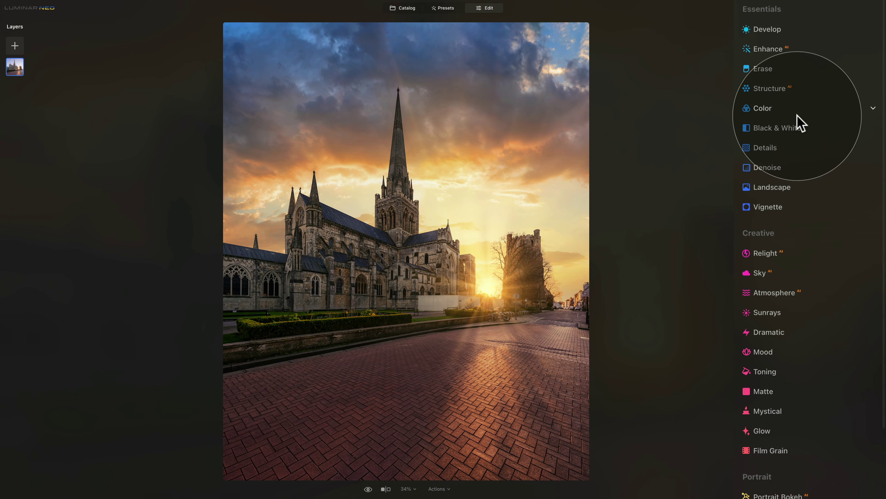
Add structure at amount 10 with boost left at 0
click(772, 90)
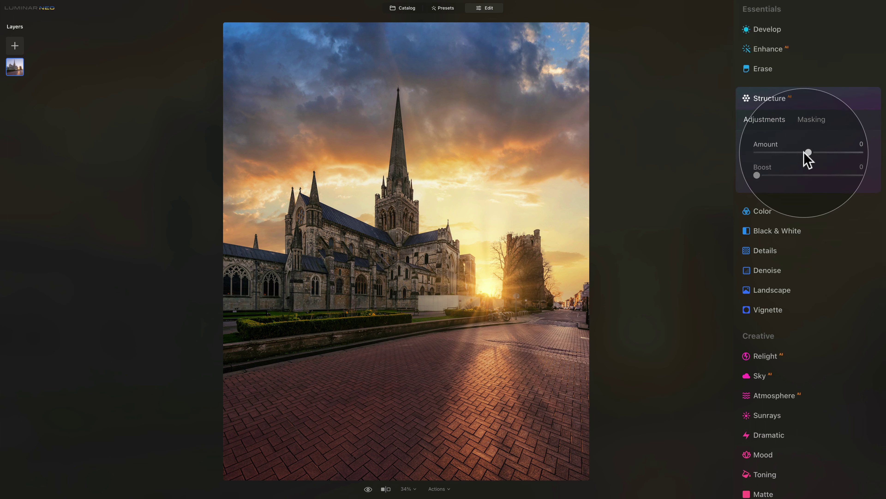
drag(807, 156, 814, 156)
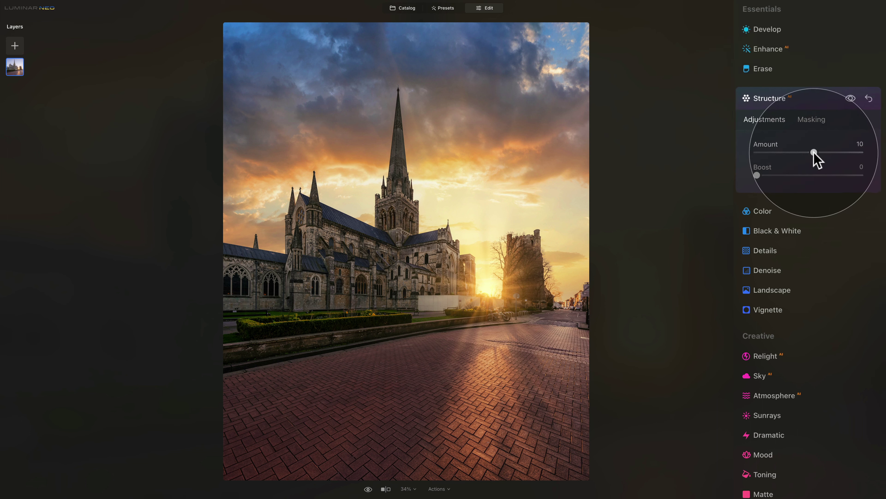
click(785, 102)
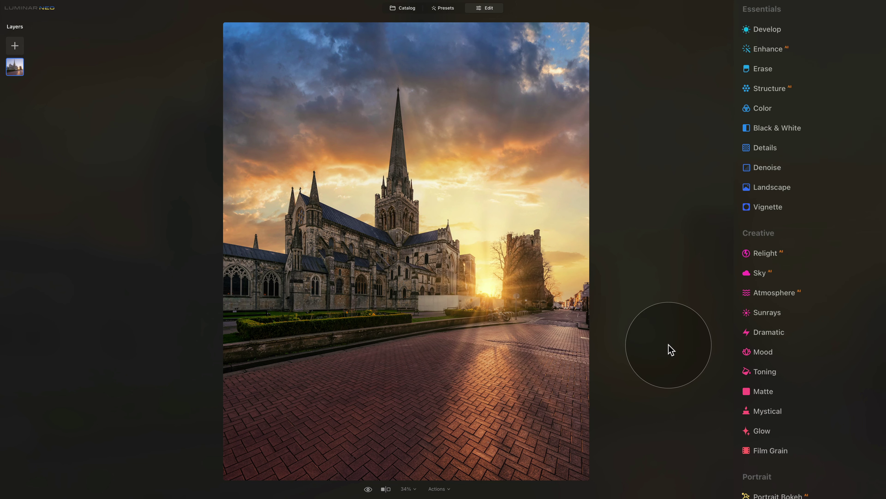
Centre a vignette on the sun with amount -47 and inner light 15
click(777, 206)
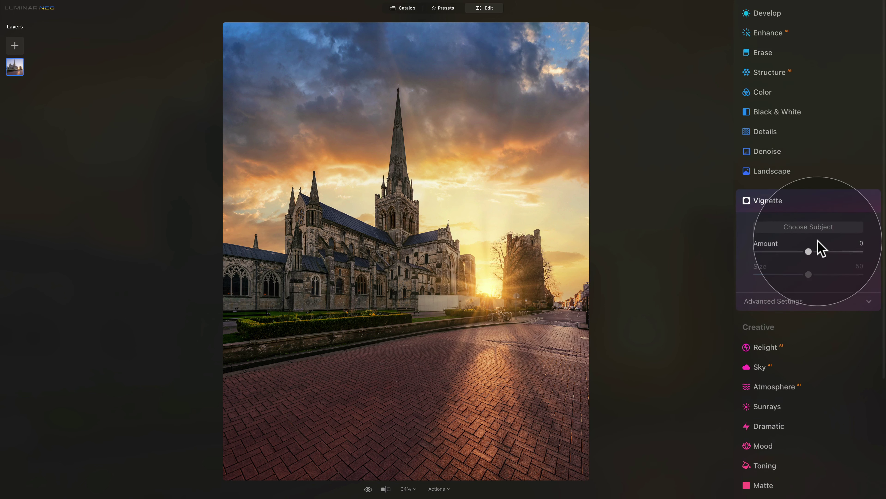
click(817, 227)
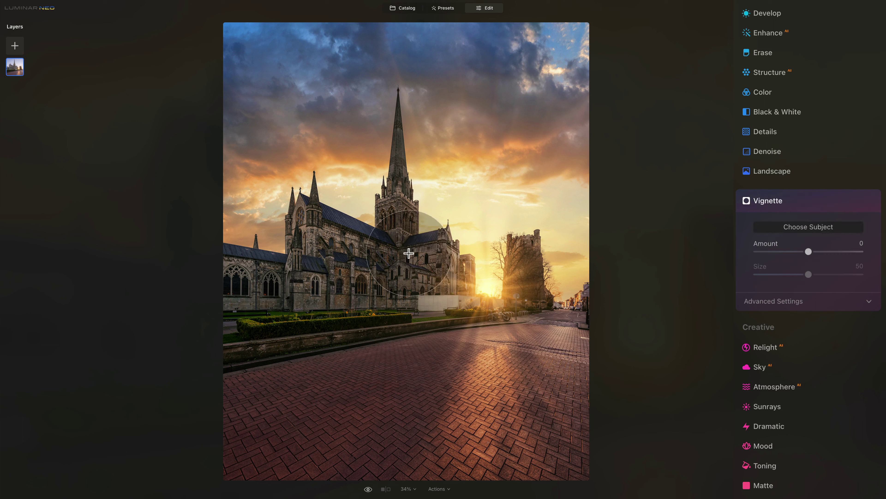
click(488, 286)
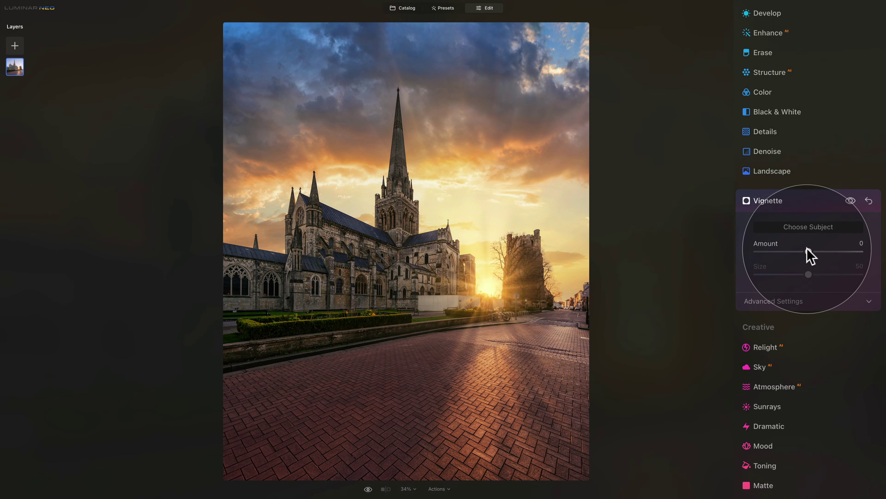
drag(808, 251, 784, 252)
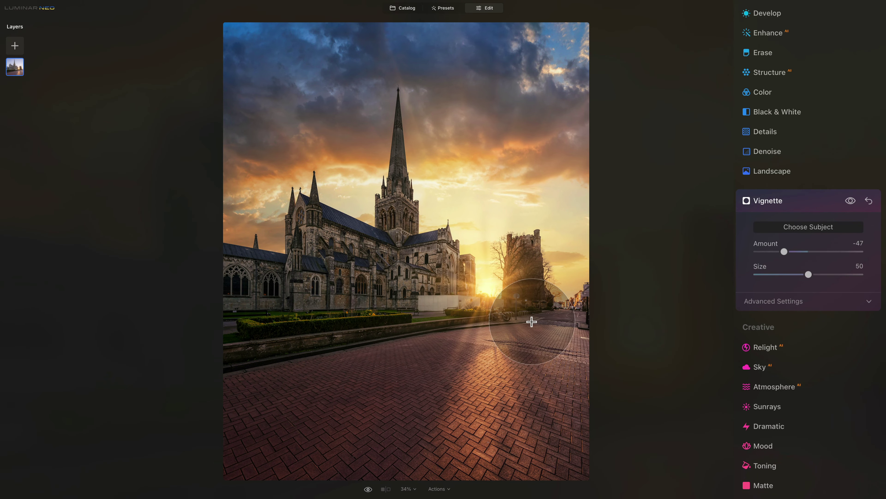
click(819, 311)
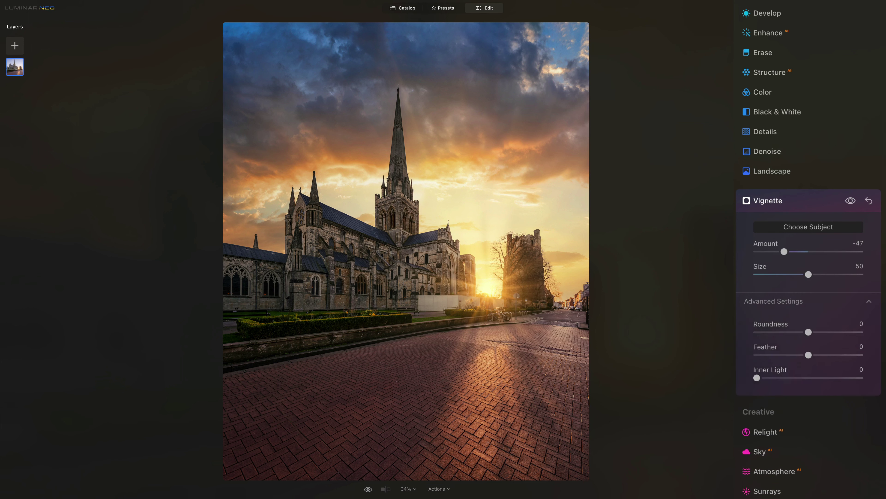
mouse_move(757, 378)
mouse_down()
mouse_move(780, 377)
mouse_move(767, 379)
mouse_up()
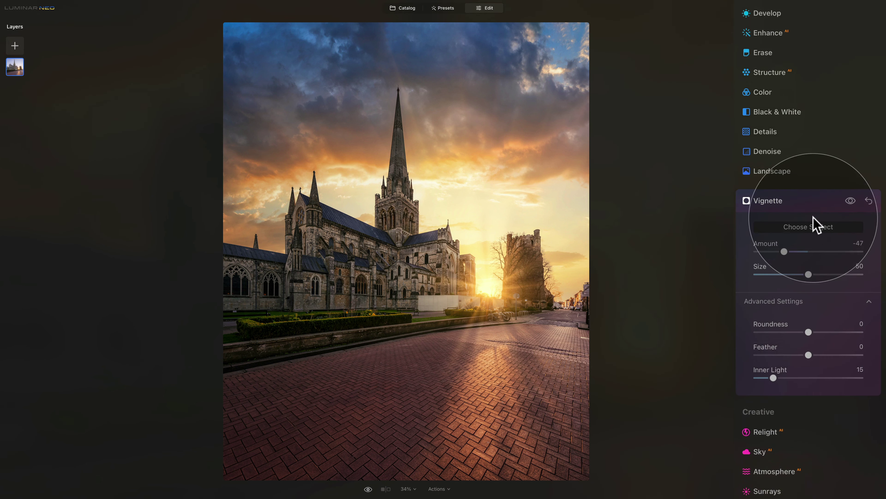
Collapse Vignette and toggle the before/after view to compare against the original photo
click(798, 200)
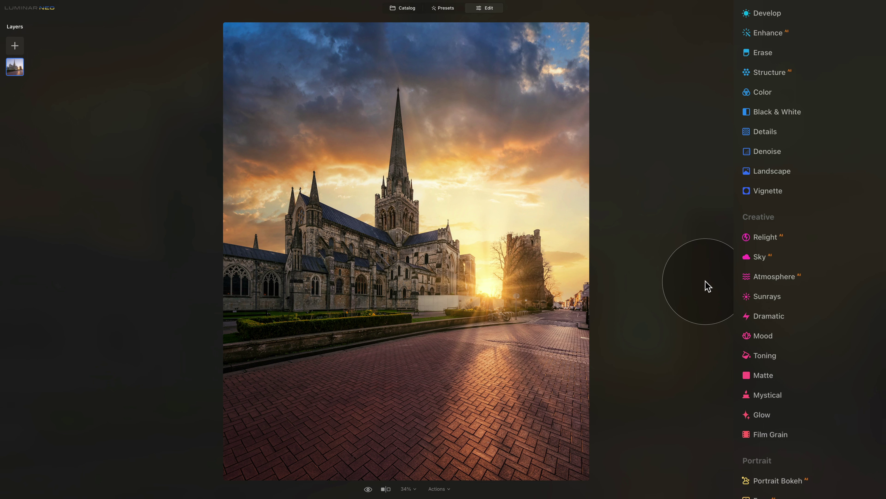
click(369, 489)
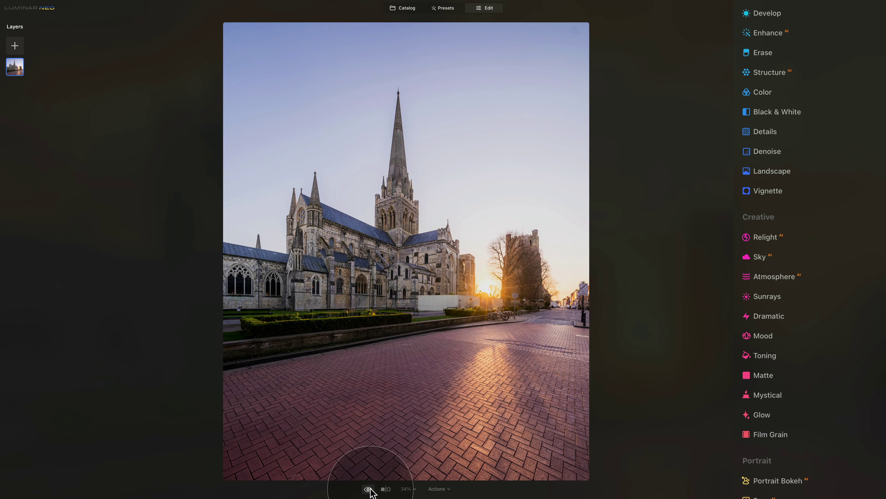
click(369, 489)
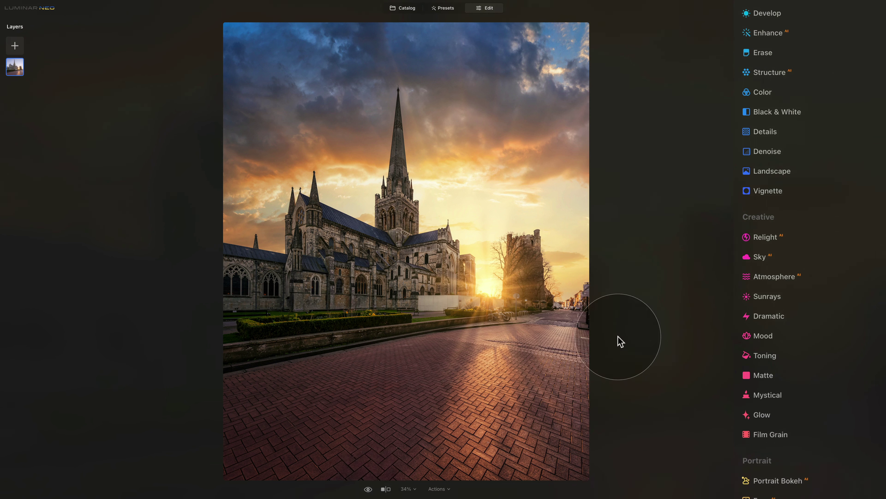